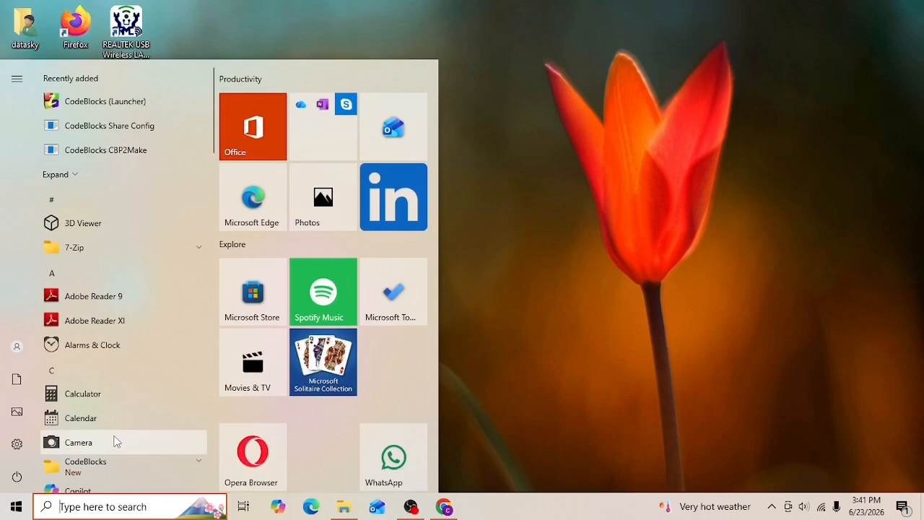
# - Look for Excel among the installed apps by searching Windows for "ms ex", and close the search
pyautogui.scroll(-5, 116, 437)
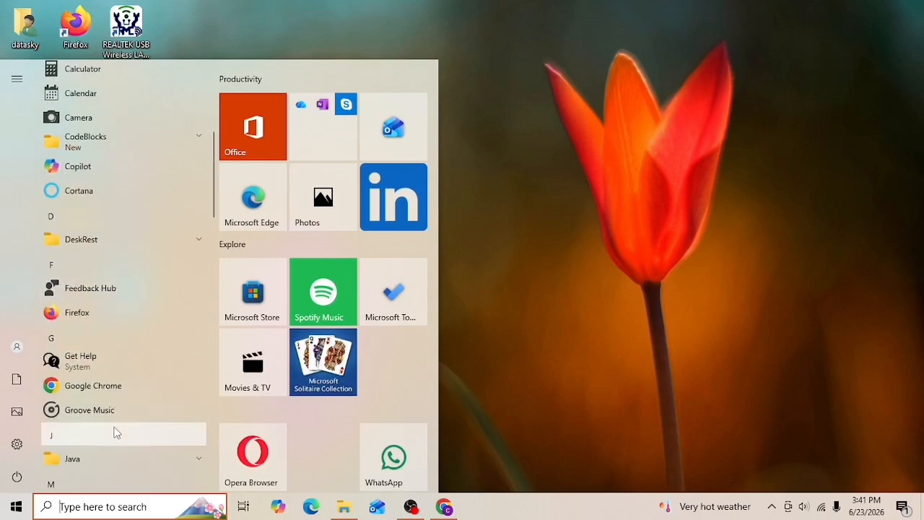
pyautogui.scroll(5, 115, 433)
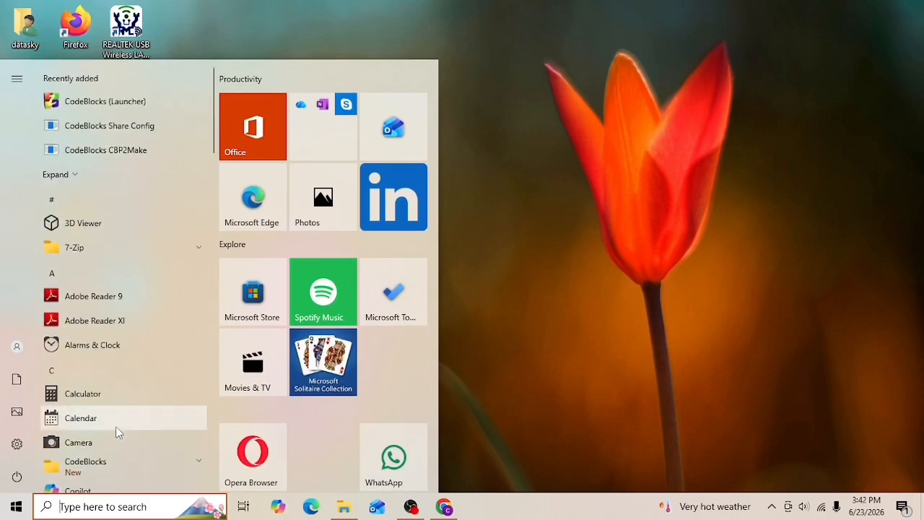
pyautogui.write('ms e')
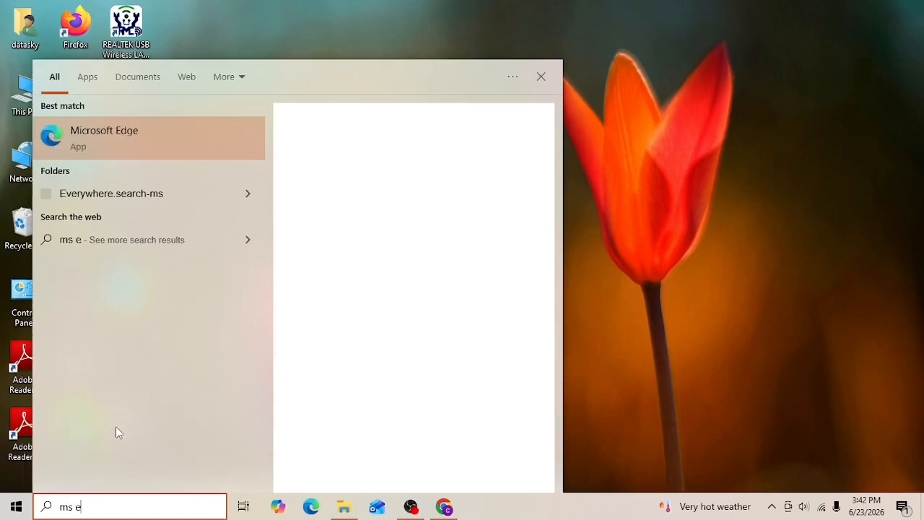
pyautogui.write('x')
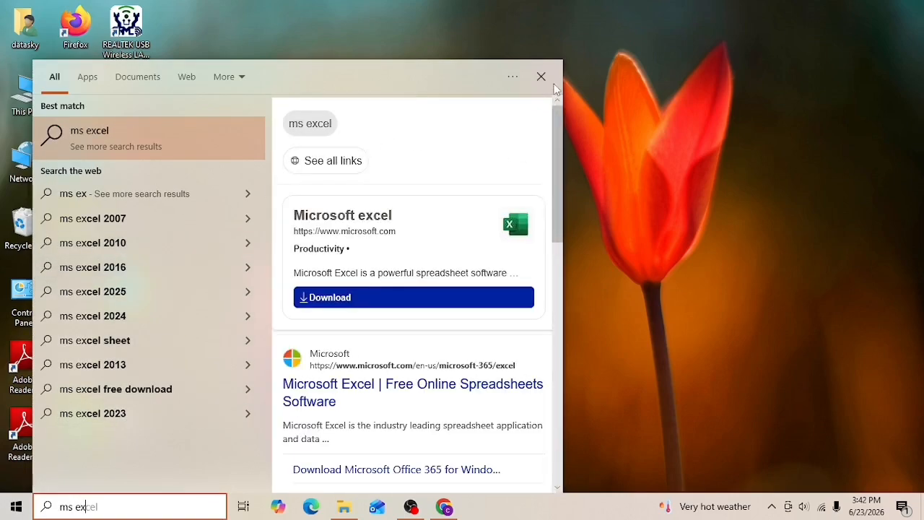
pyautogui.click(541, 77)
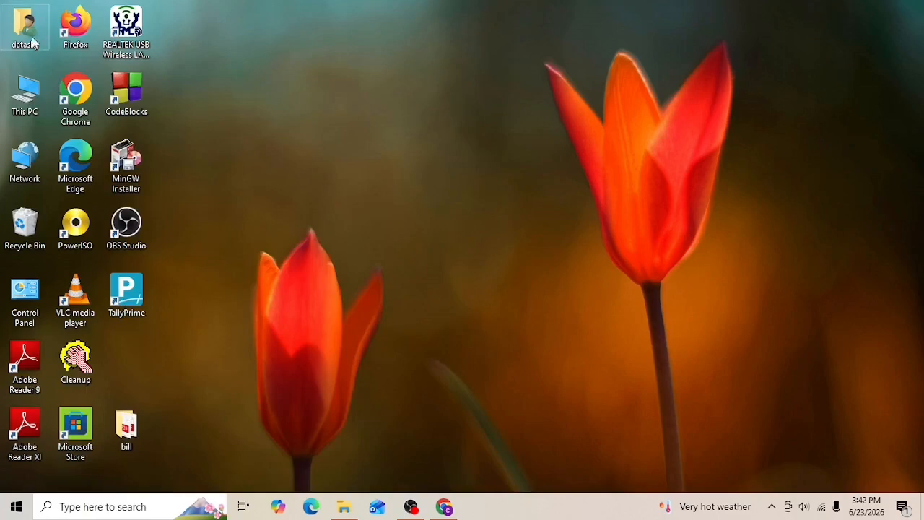
# - Open Google Chrome in a maximized window and search Google for "office deployment tool"
pyautogui.doubleClick(76, 97)
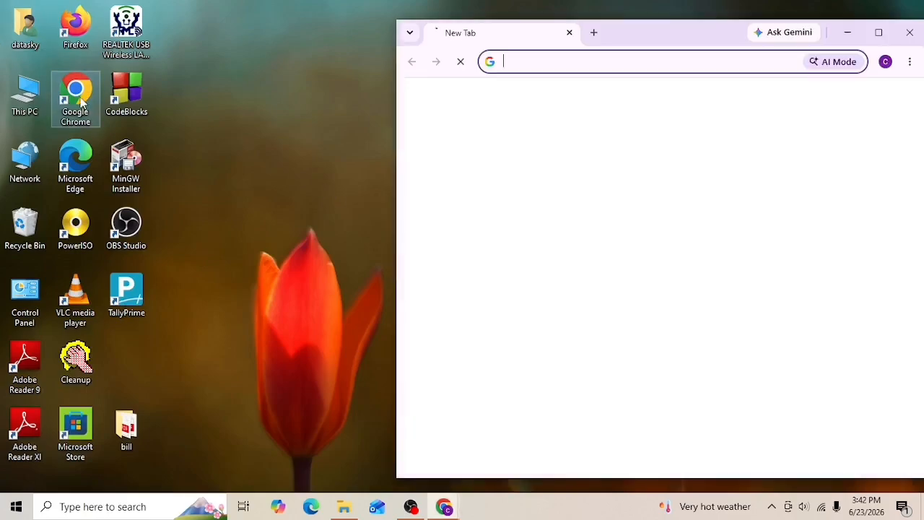
pyautogui.click(879, 33)
pyautogui.click(454, 256)
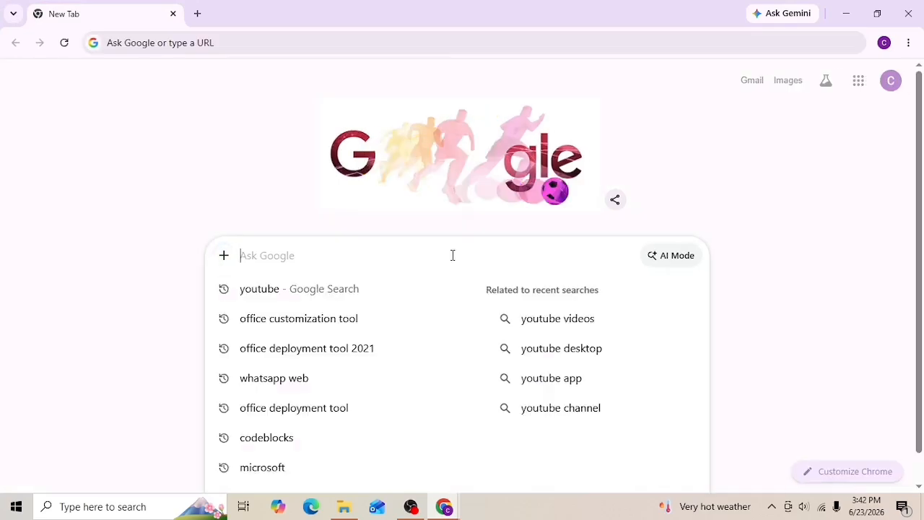
pyautogui.click(394, 407)
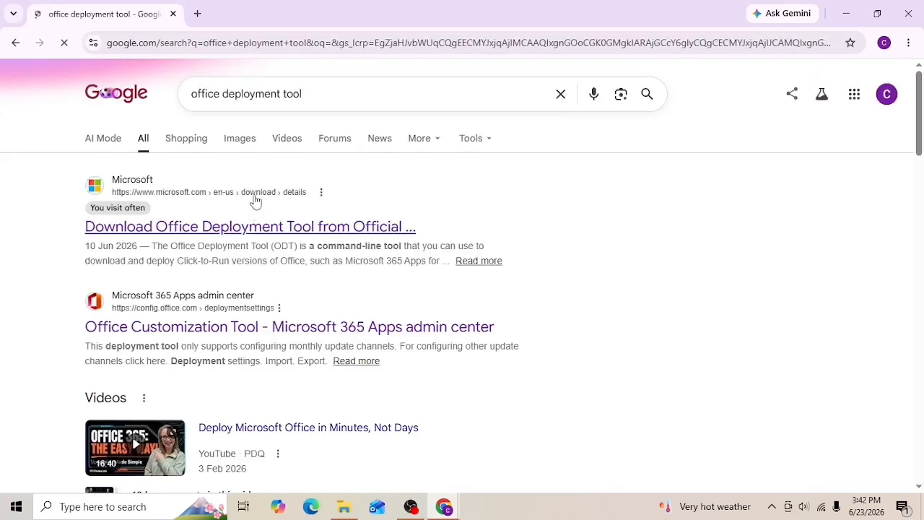
# - Download the English Office Deployment Tool from its official Microsoft download page and check the file in the recent downloads
pyautogui.click(306, 225)
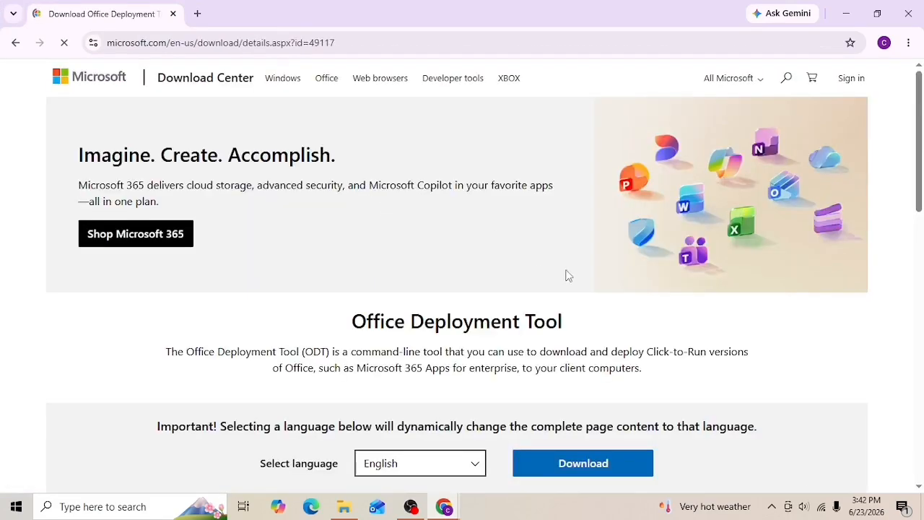
pyautogui.scroll(-2, 568, 285)
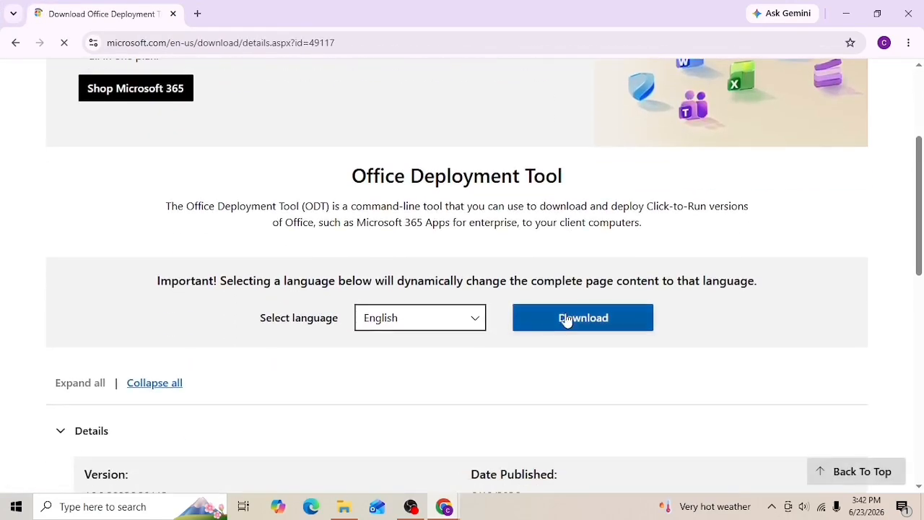
pyautogui.click(567, 320)
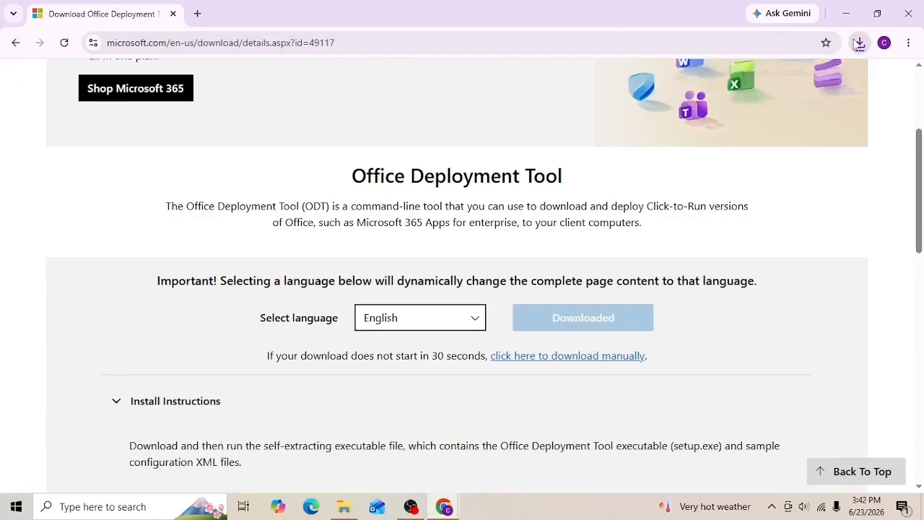
pyautogui.click(860, 45)
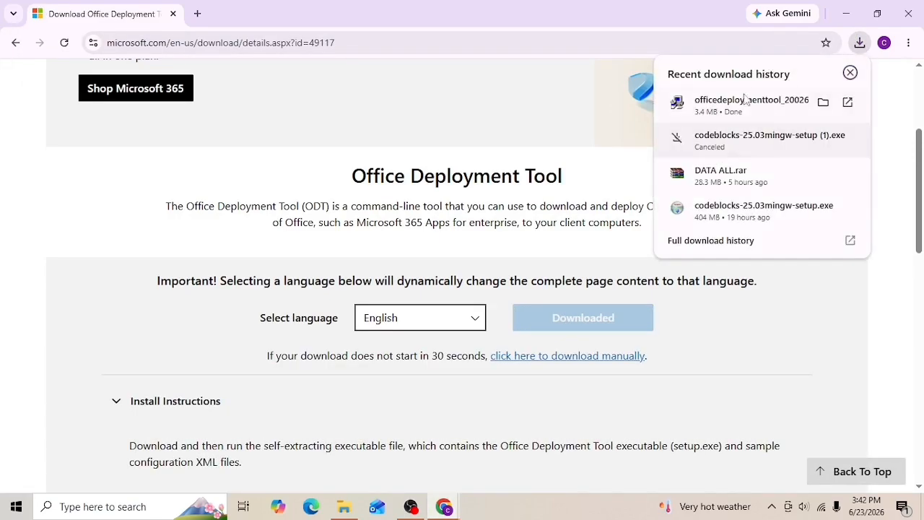
pyautogui.scroll(3, 411, 262)
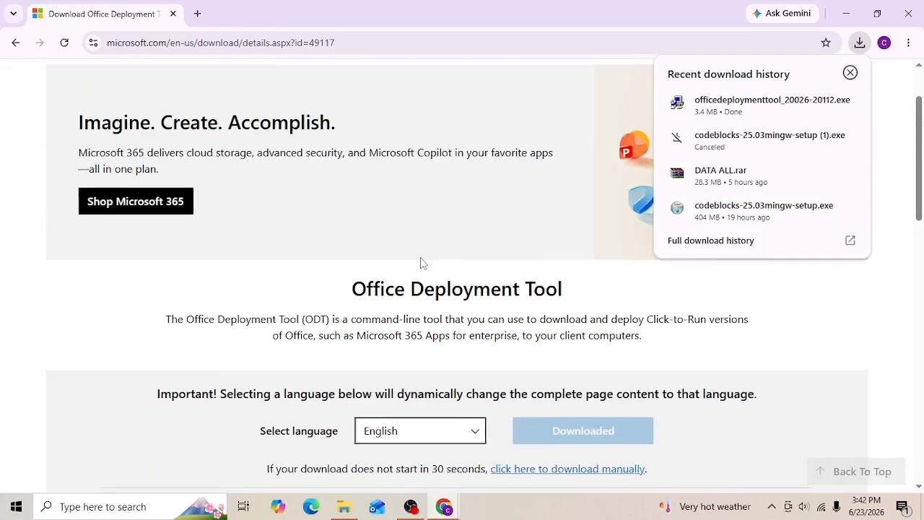
# - Search for "office customization tool" in a new browser tab and open the Office Customization Tool page at config.office.com
pyautogui.click(197, 14)
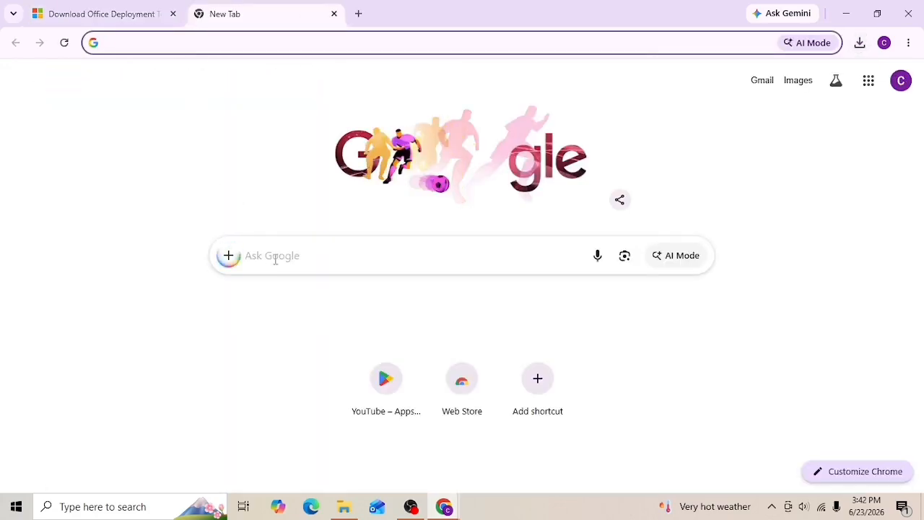
pyautogui.click(275, 259)
pyautogui.write('off')
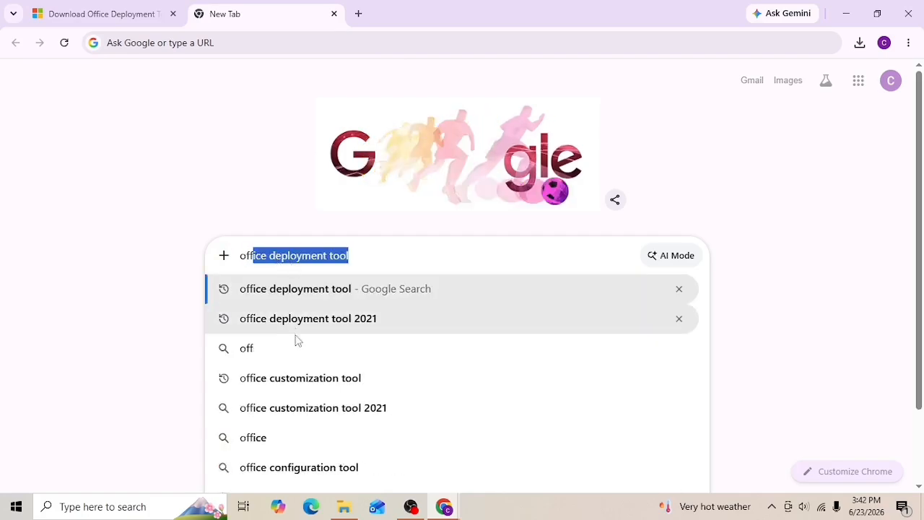
pyautogui.click(303, 386)
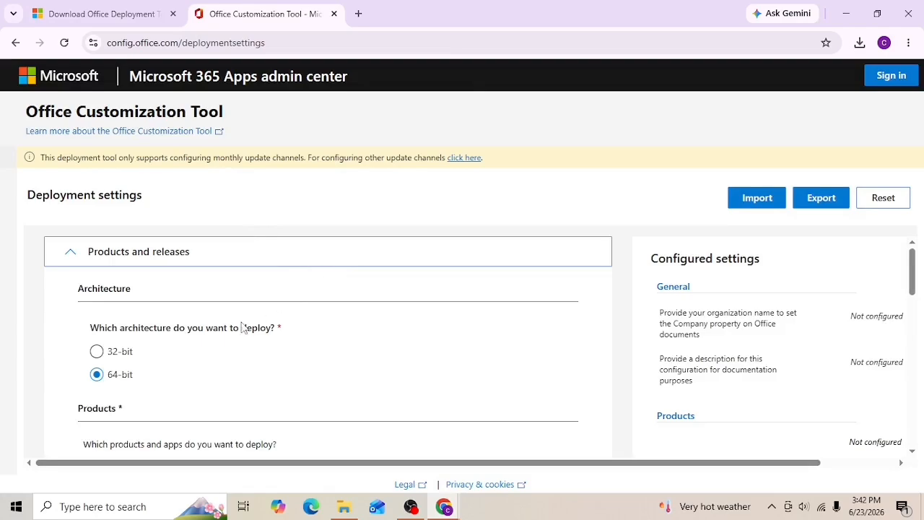
# - Keep the 64-bit architecture and choose Office LTSC Professional Plus 2021 - Volume License as the Office suite
pyautogui.scroll(-2, 241, 326)
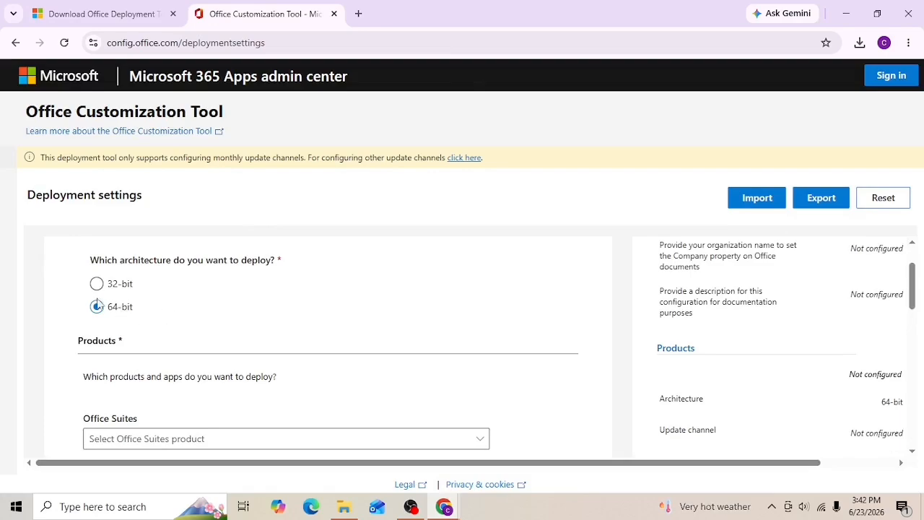
pyautogui.scroll(2, 124, 378)
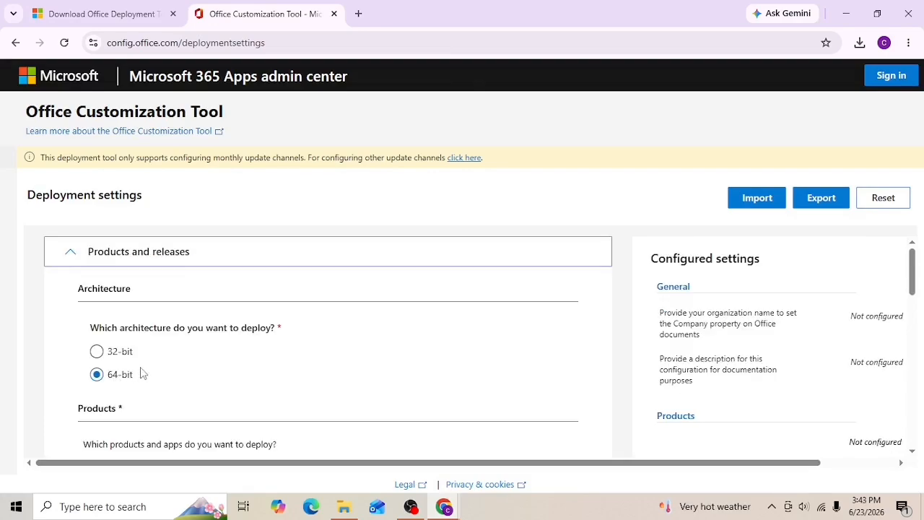
pyautogui.scroll(-2, 143, 372)
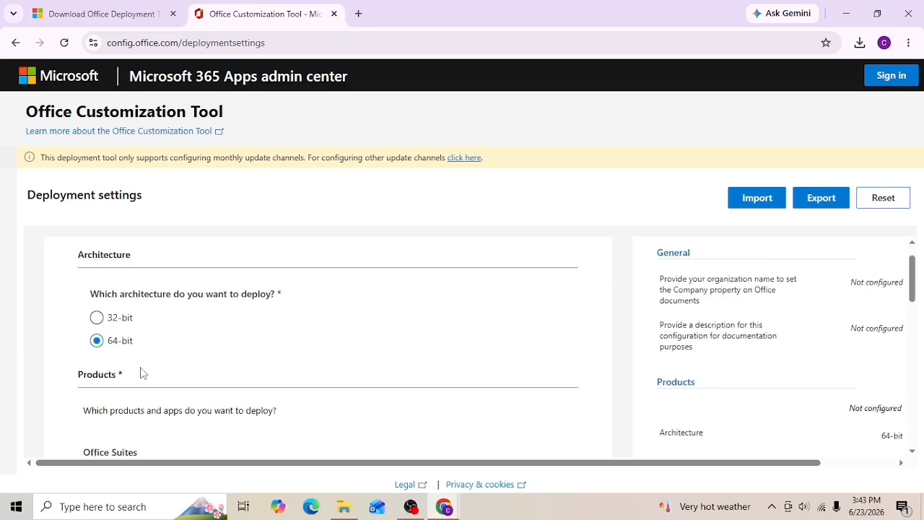
pyautogui.scroll(-2, 142, 373)
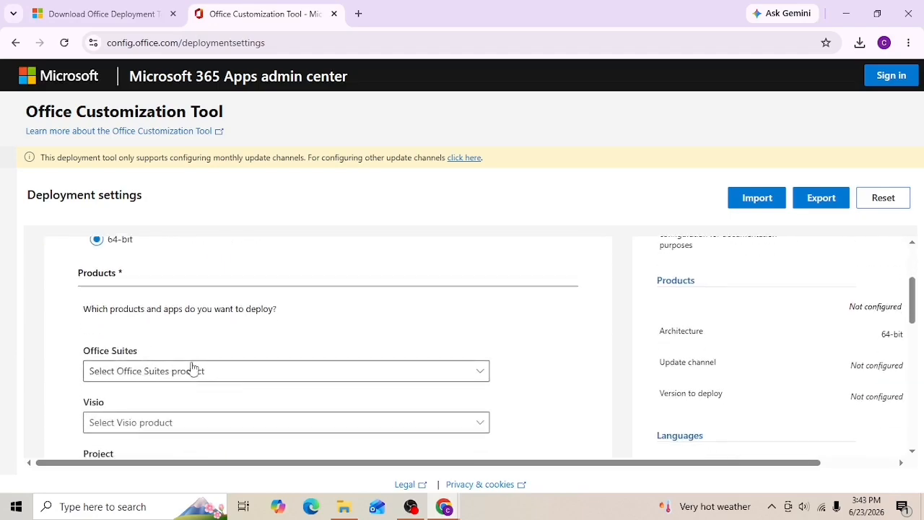
pyautogui.scroll(-4, 303, 344)
pyautogui.scroll(2, 326, 295)
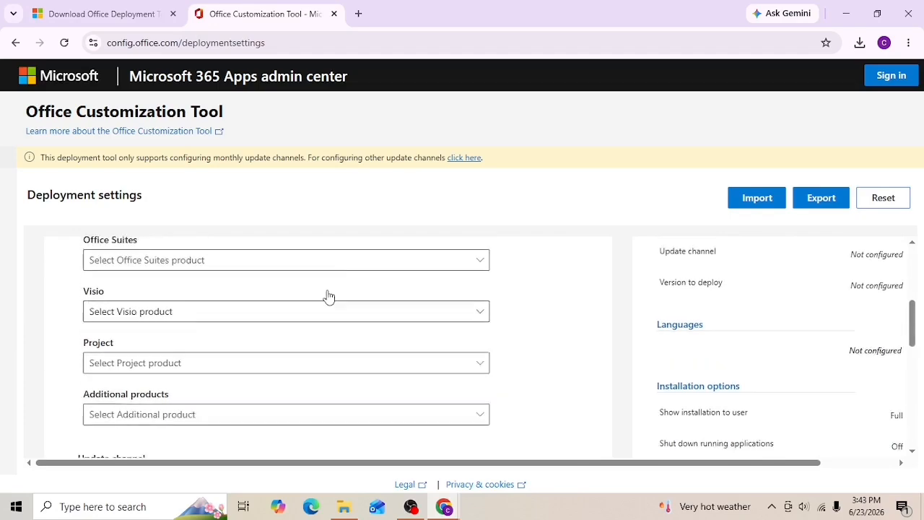
pyautogui.click(401, 310)
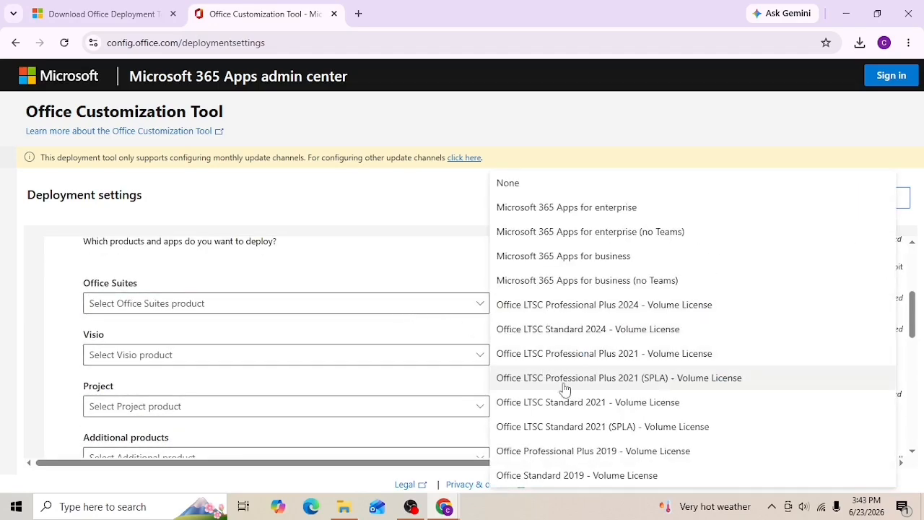
pyautogui.click(618, 355)
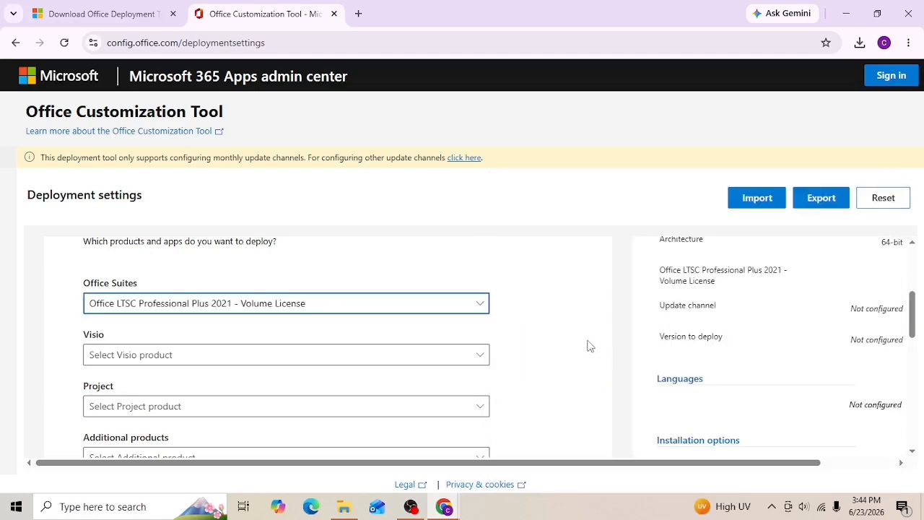
# - Exclude Access, OneNote, Publisher, Outlook (classic) and OneDrive Desktop from the deployed apps and proceed to the language settings
pyautogui.scroll(-5, 416, 314)
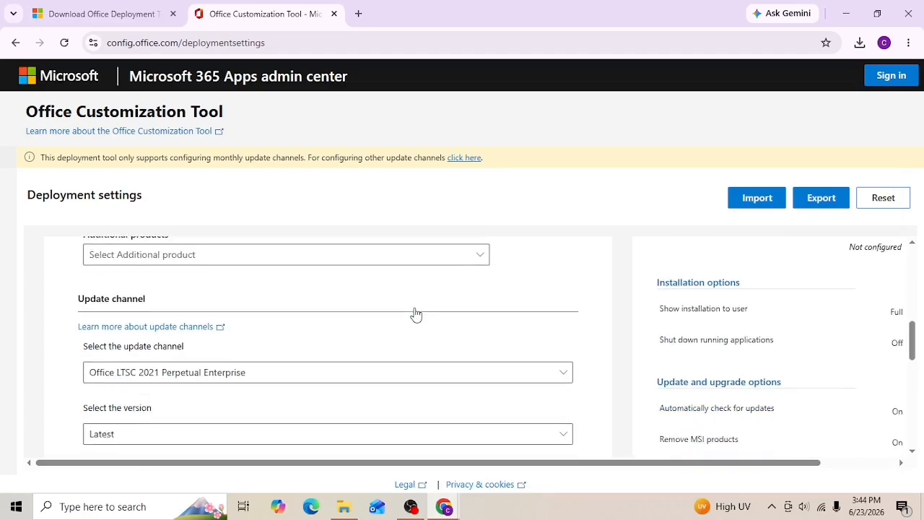
pyautogui.scroll(-1, 416, 313)
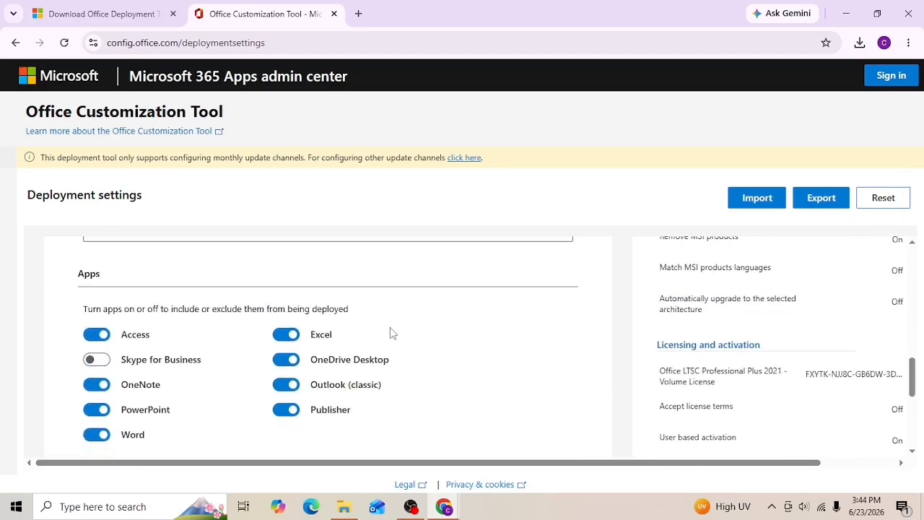
pyautogui.scroll(-2, 388, 336)
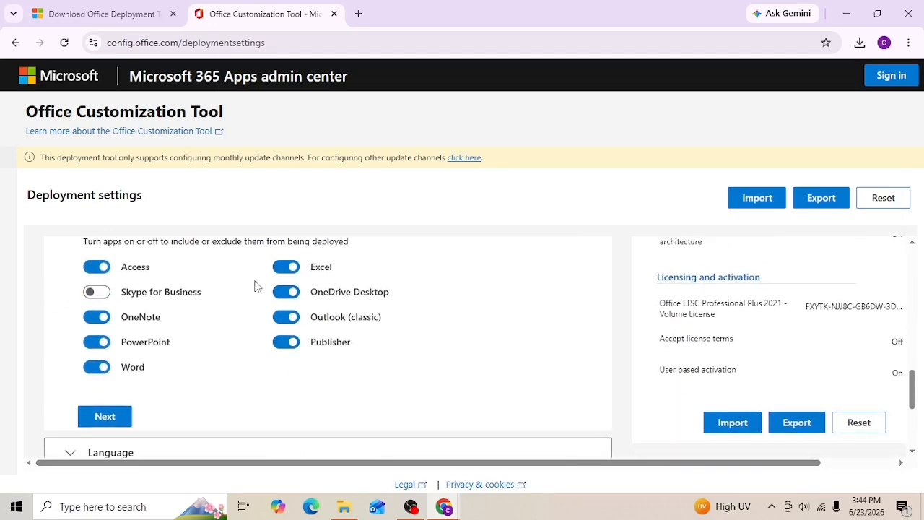
pyautogui.click(103, 268)
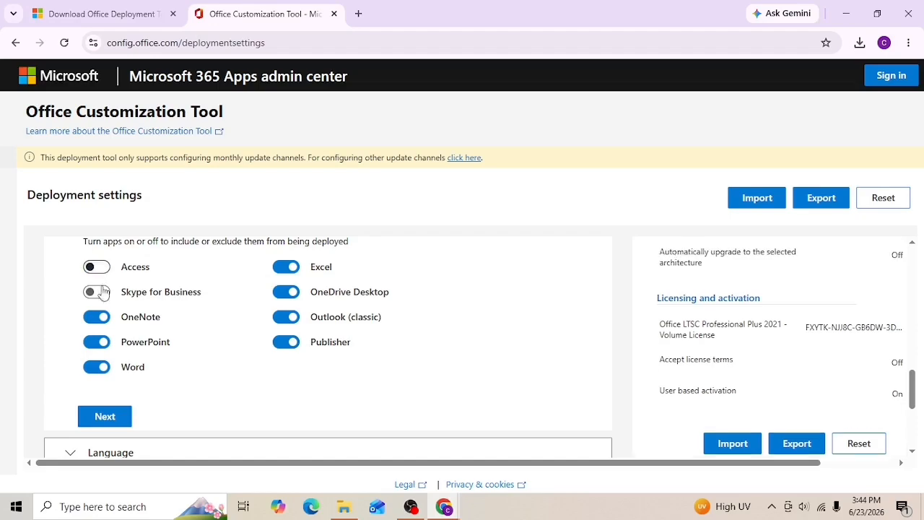
pyautogui.click(102, 325)
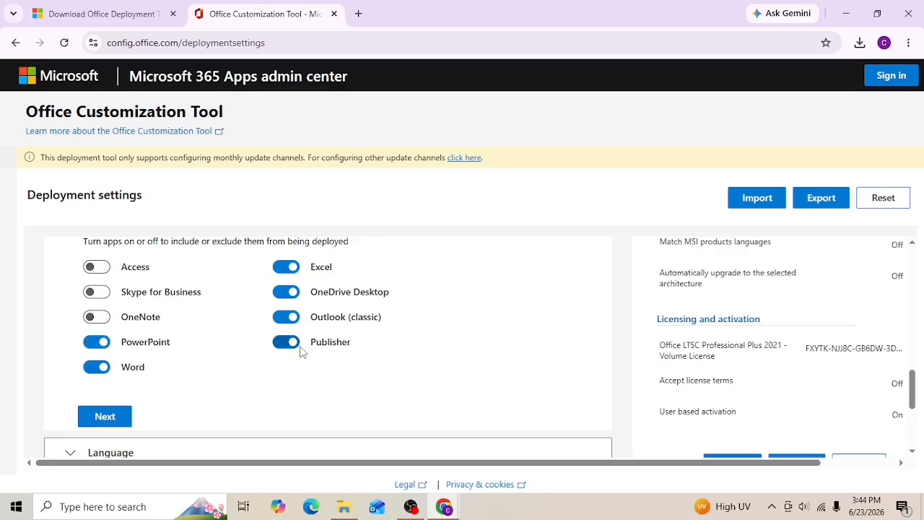
pyautogui.click(289, 345)
pyautogui.click(287, 318)
pyautogui.click(285, 292)
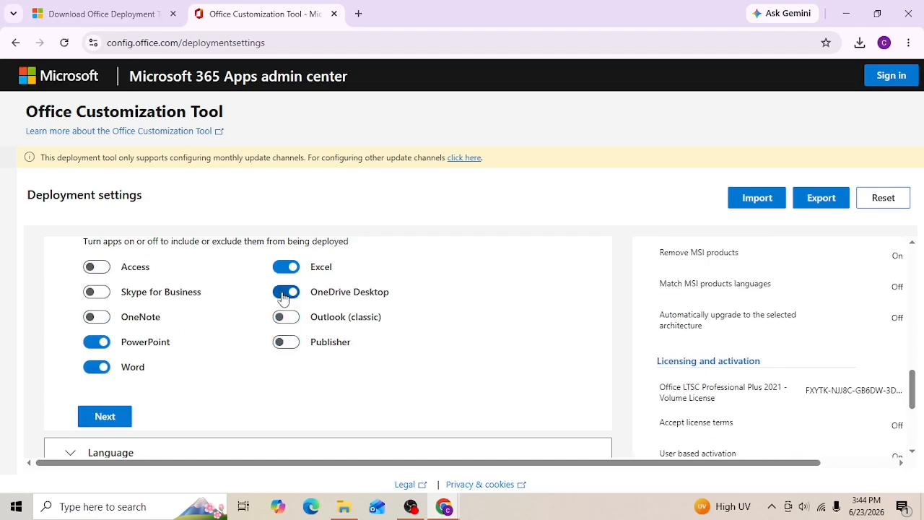
pyautogui.click(105, 417)
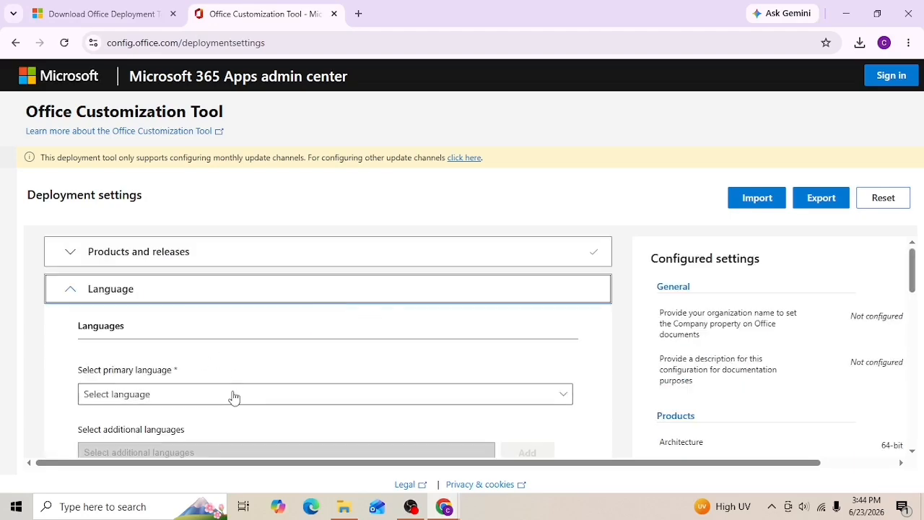
# - Set the primary language to English (United States) and proceed to the installation settings
pyautogui.click(233, 396)
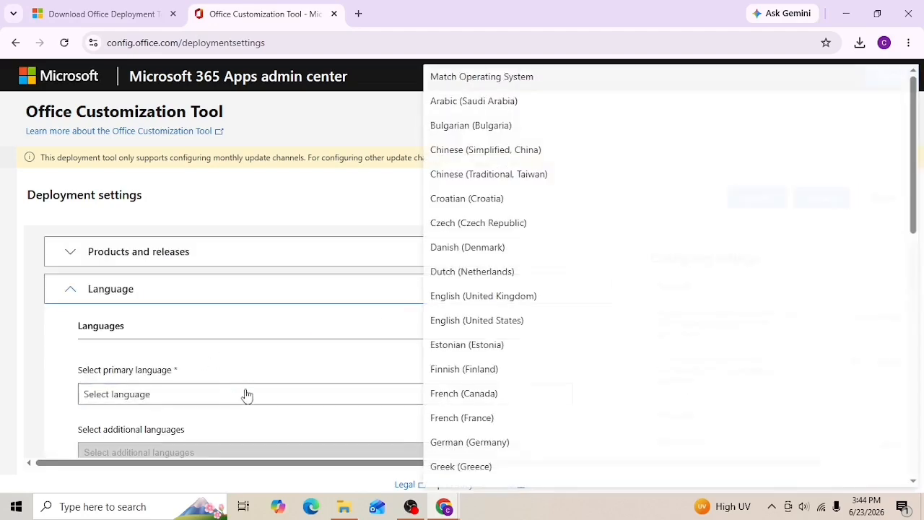
pyautogui.click(477, 321)
pyautogui.scroll(-2, 426, 396)
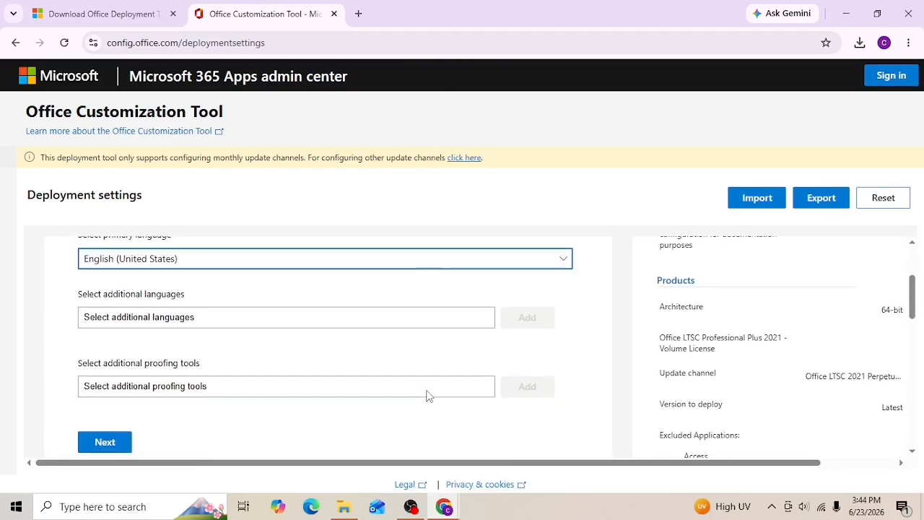
pyautogui.click(104, 440)
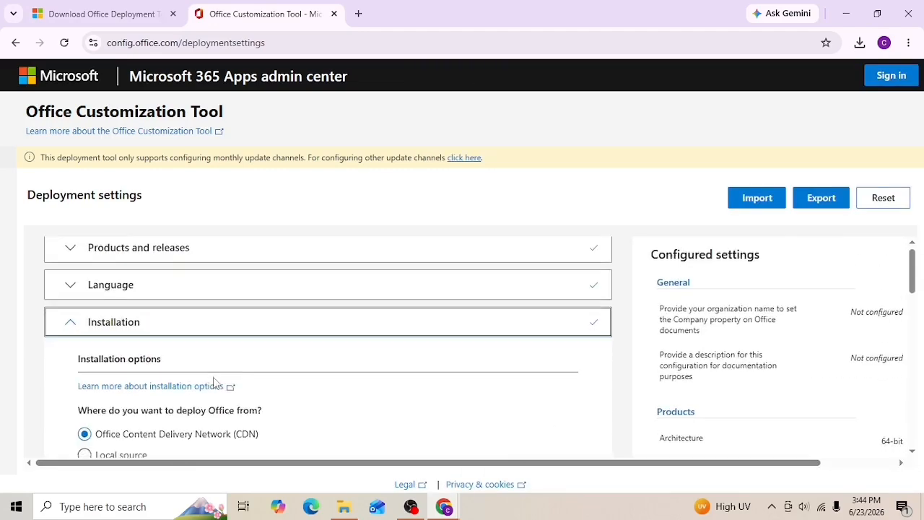
# - Accept the default installation options with Office Content Delivery Network (CDN) as the source and proceed to the update and upgrade settings
pyautogui.scroll(-2, 214, 383)
pyautogui.scroll(-3, 225, 364)
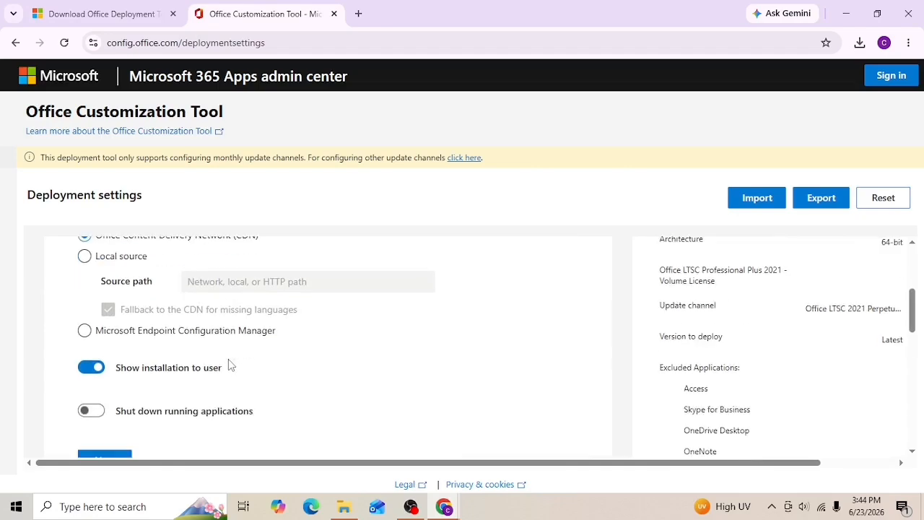
pyautogui.click(106, 326)
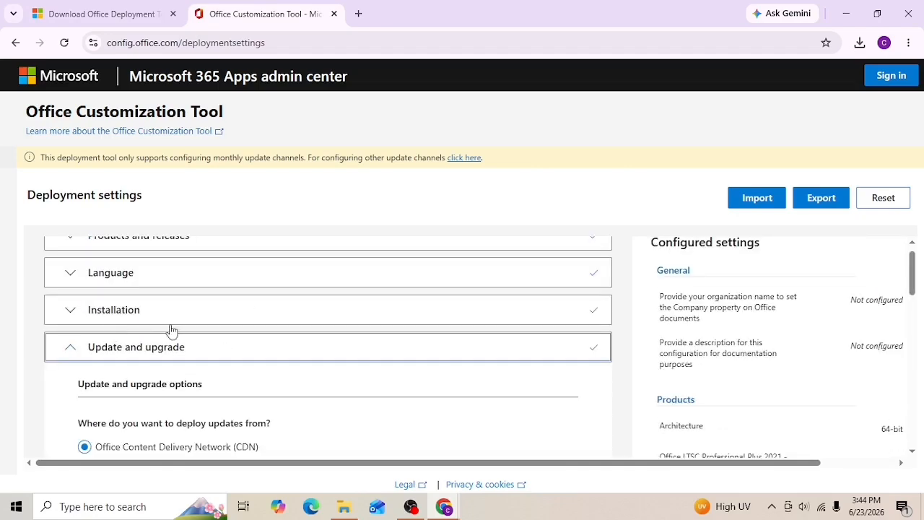
# - Keep the default update and upgrade options and proceed to the licensing and activation settings
pyautogui.scroll(-3, 173, 330)
pyautogui.scroll(-5, 180, 330)
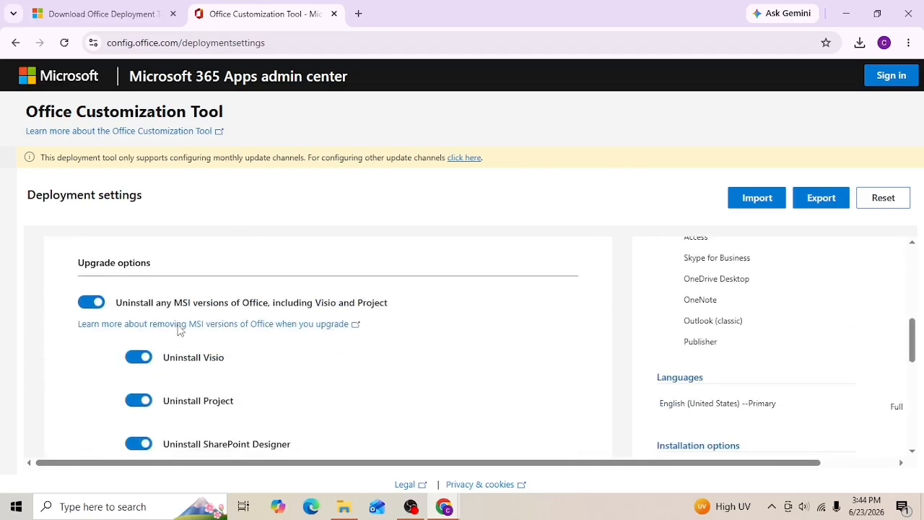
pyautogui.click(106, 395)
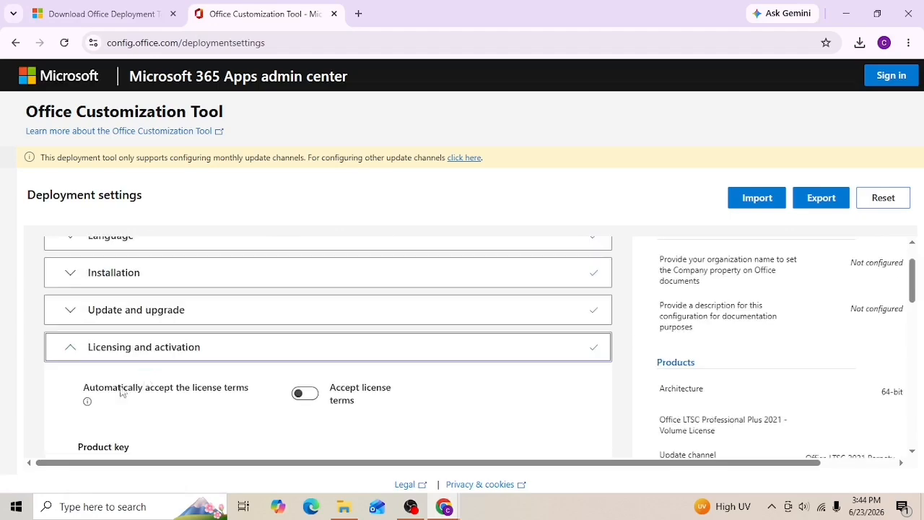
# - Keep the KMS product key option and user based activation, and proceed to the general settings
pyautogui.scroll(-3, 171, 353)
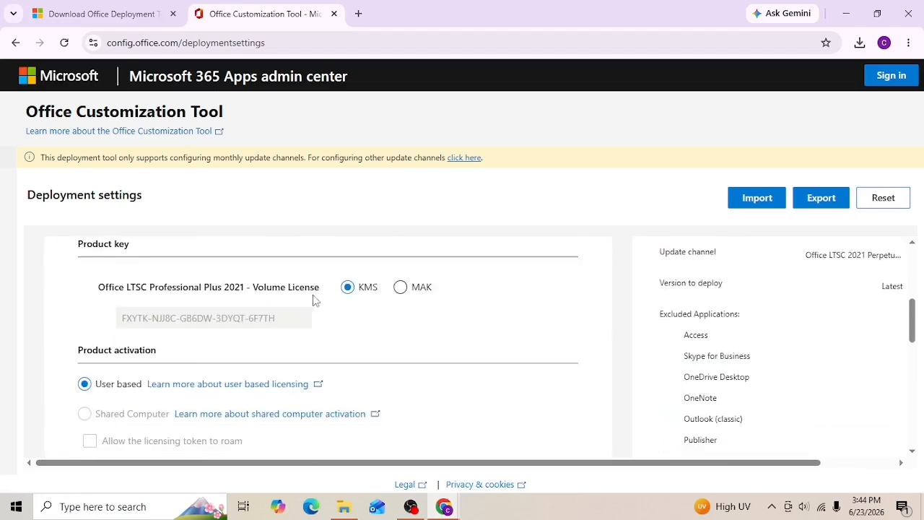
pyautogui.scroll(-5, 174, 346)
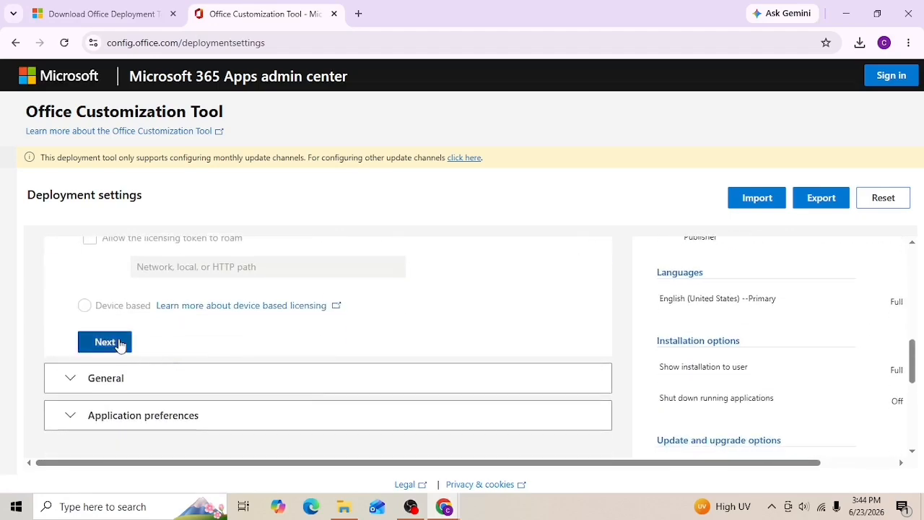
pyautogui.click(108, 343)
# - Leave the general settings blank and finish the configuration with the default application preferences
pyautogui.scroll(-5, 170, 337)
pyautogui.scroll(2, 169, 339)
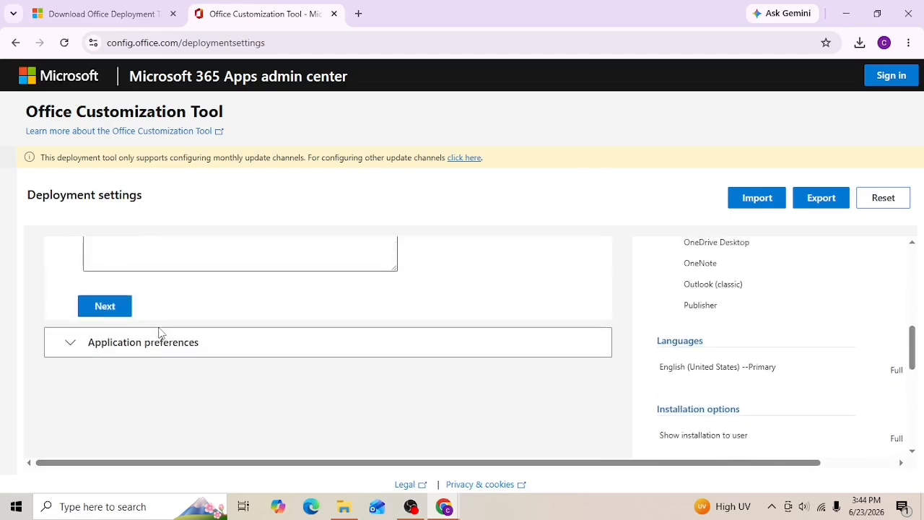
pyautogui.click(106, 336)
pyautogui.scroll(-8, 148, 331)
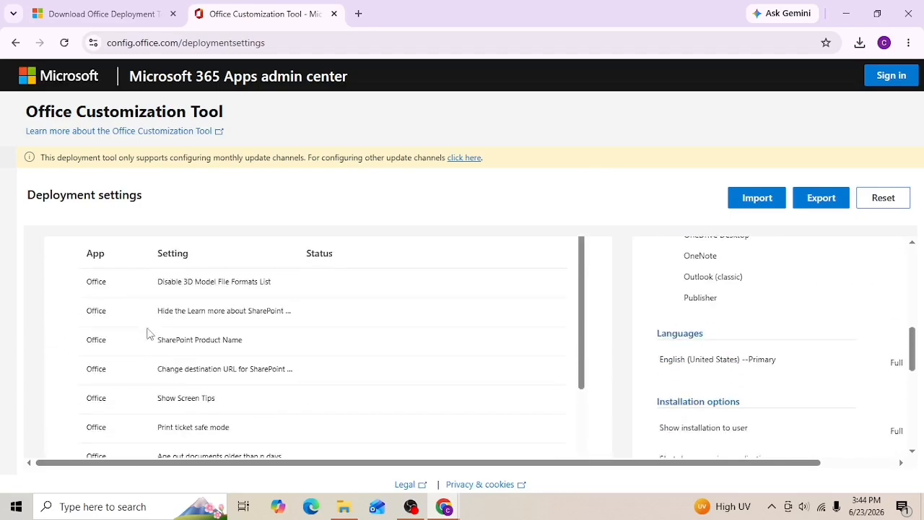
pyautogui.scroll(-15, 148, 332)
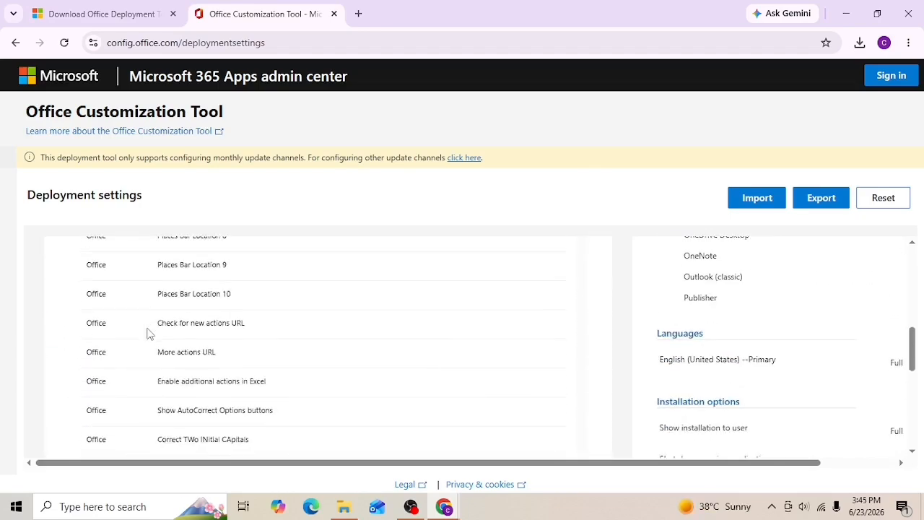
pyautogui.scroll(-10, 195, 328)
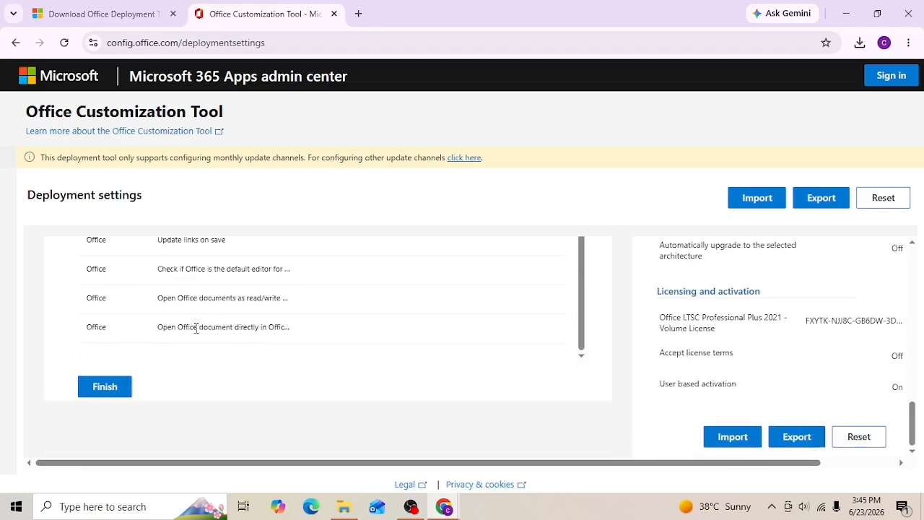
pyautogui.click(108, 387)
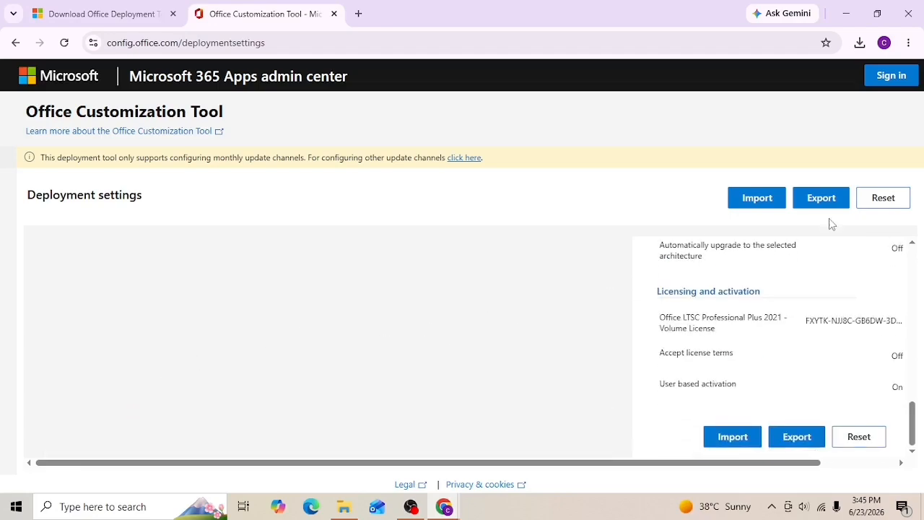
# - Export the configuration as Configuration, keeping the current default file format settings and accepting the license agreement
pyautogui.click(812, 212)
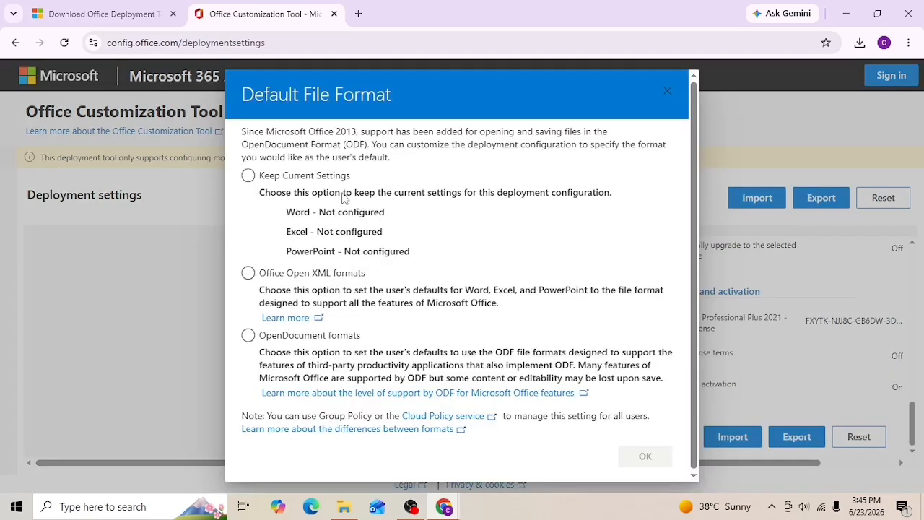
pyautogui.click(248, 177)
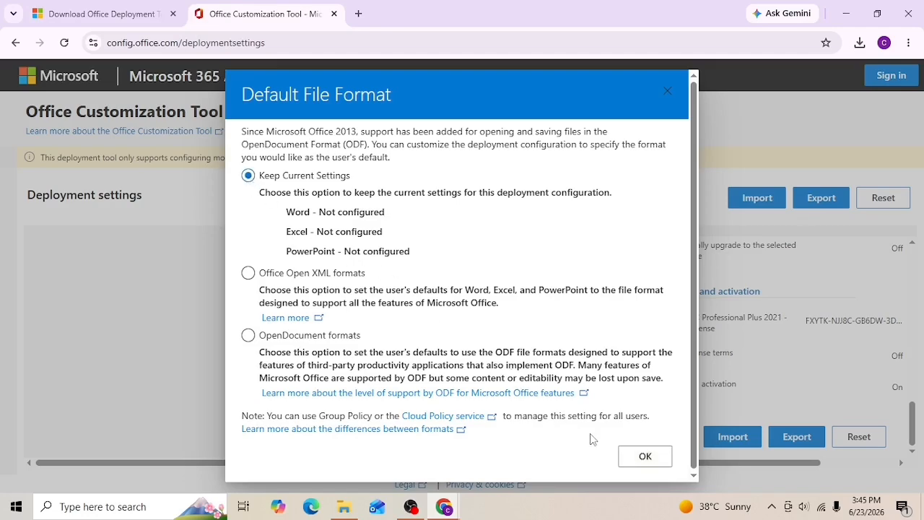
pyautogui.click(632, 456)
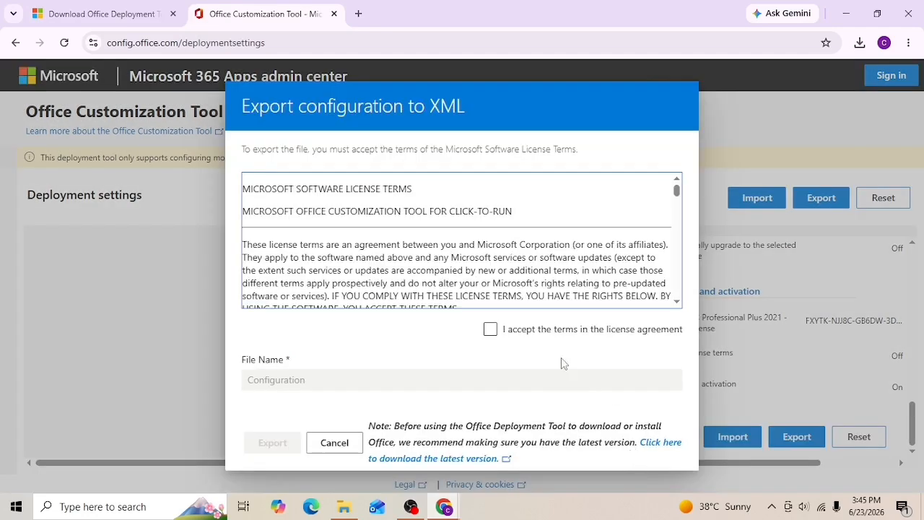
pyautogui.click(490, 332)
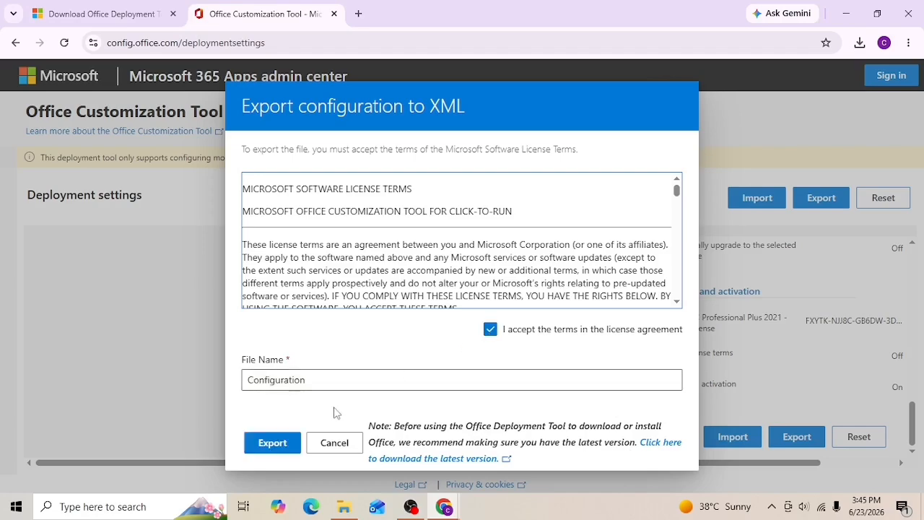
pyautogui.click(273, 442)
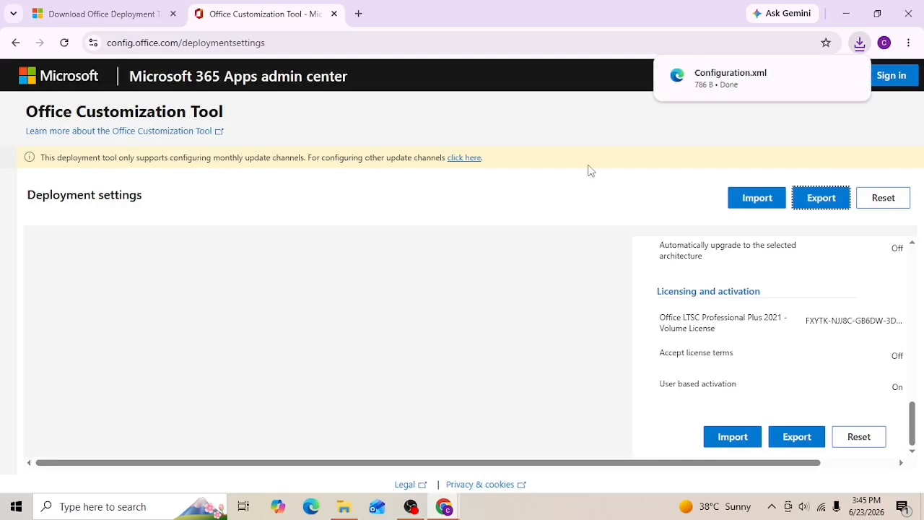
# - Check the browser's recent downloads, minimize the browser and open the Downloads folder in File Explorer
pyautogui.click(865, 45)
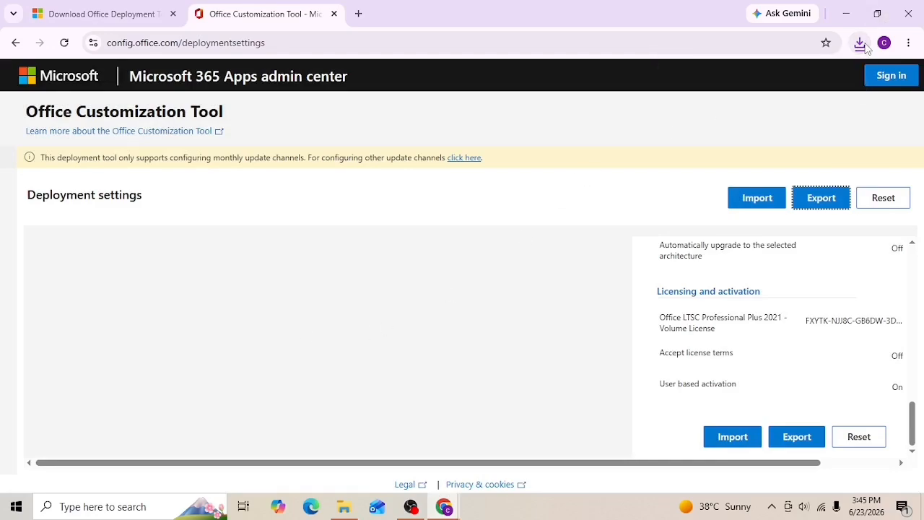
pyautogui.click(864, 45)
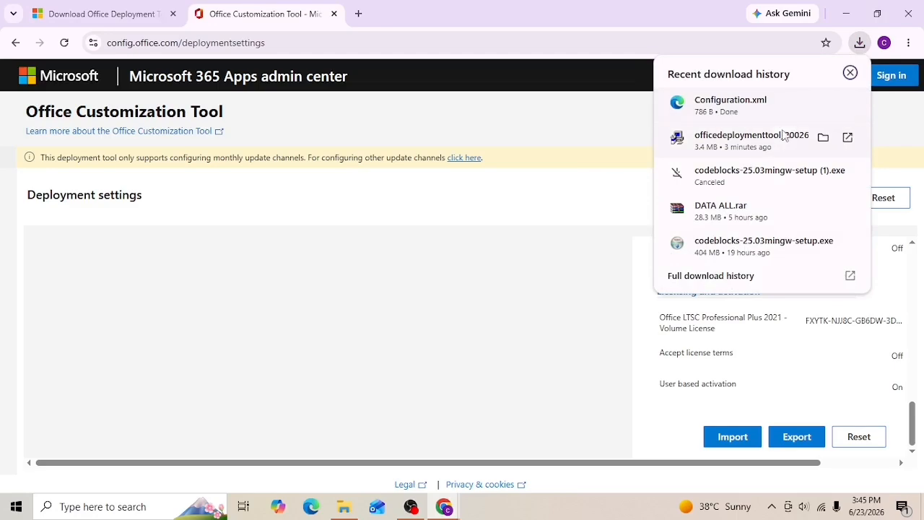
pyautogui.click(900, 23)
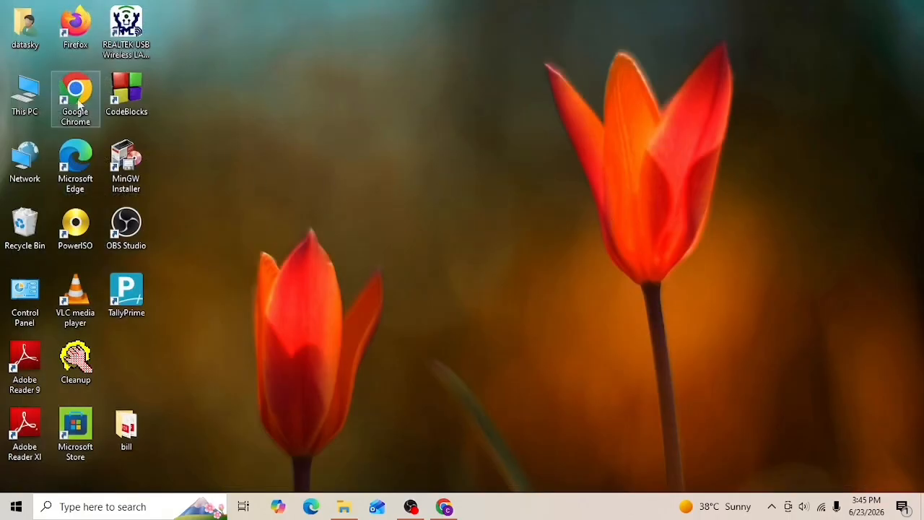
pyautogui.doubleClick(27, 91)
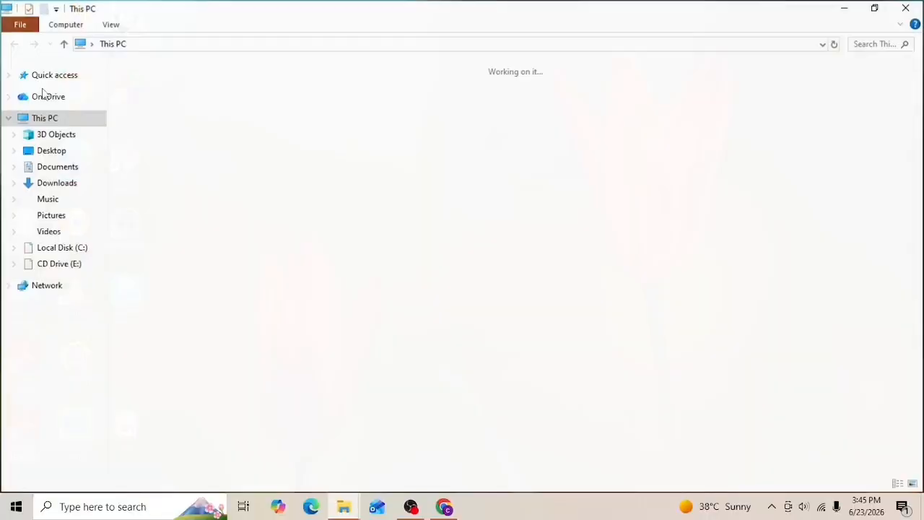
pyautogui.click(79, 184)
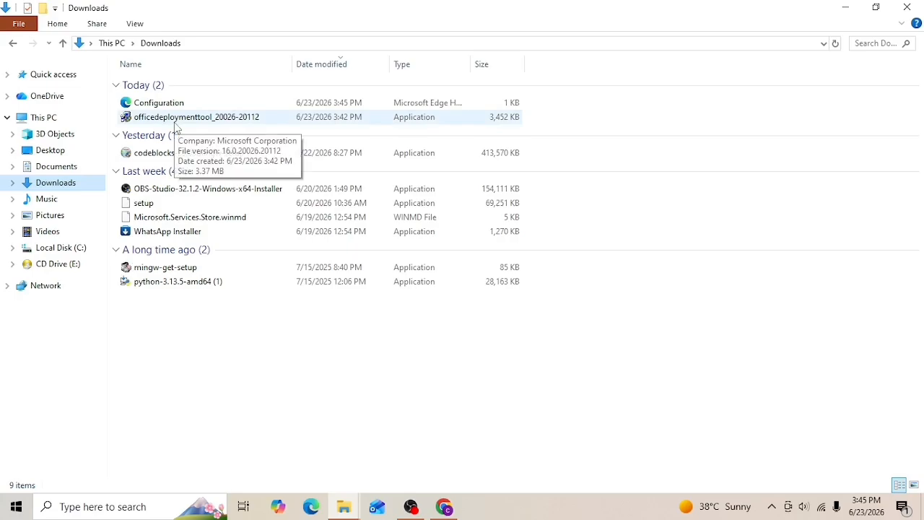
pyautogui.moveTo(159, 103); pyautogui.dragTo(423, 87)
pyautogui.moveTo(599, 106); pyautogui.dragTo(508, 115)
pyautogui.rightClick(508, 114)
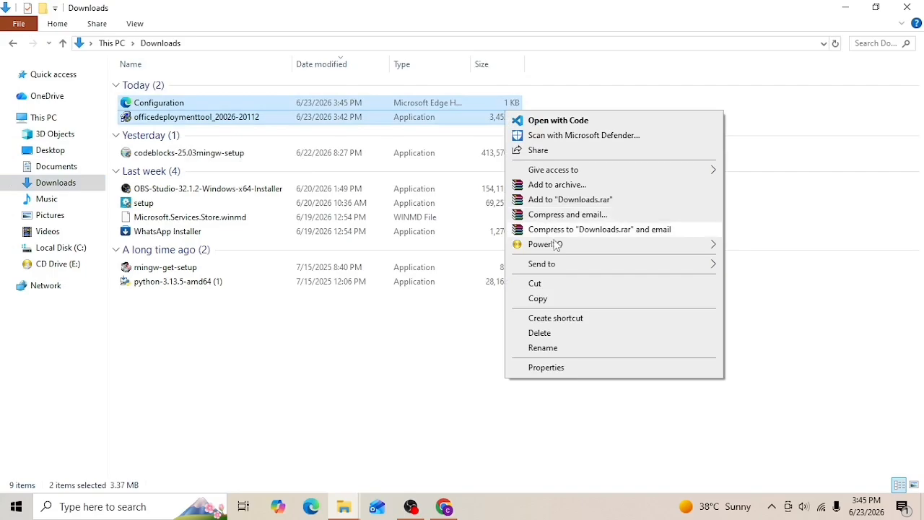
pyautogui.click(557, 283)
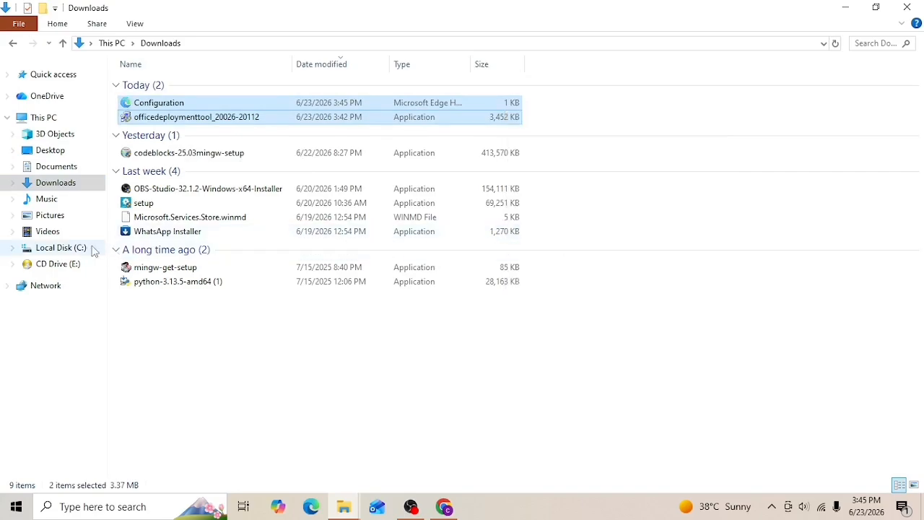
# - Create a new folder named Office 2021 on Local Disk (C:)
pyautogui.click(69, 248)
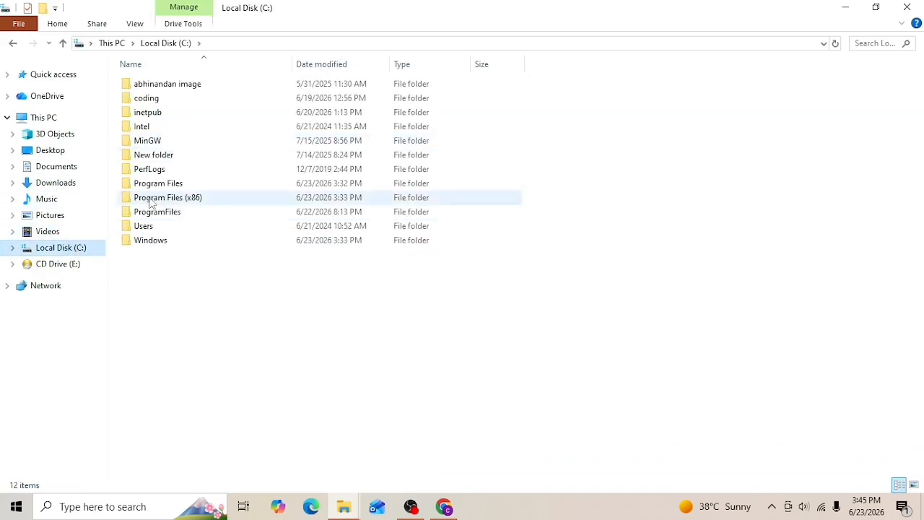
pyautogui.rightClick(157, 258)
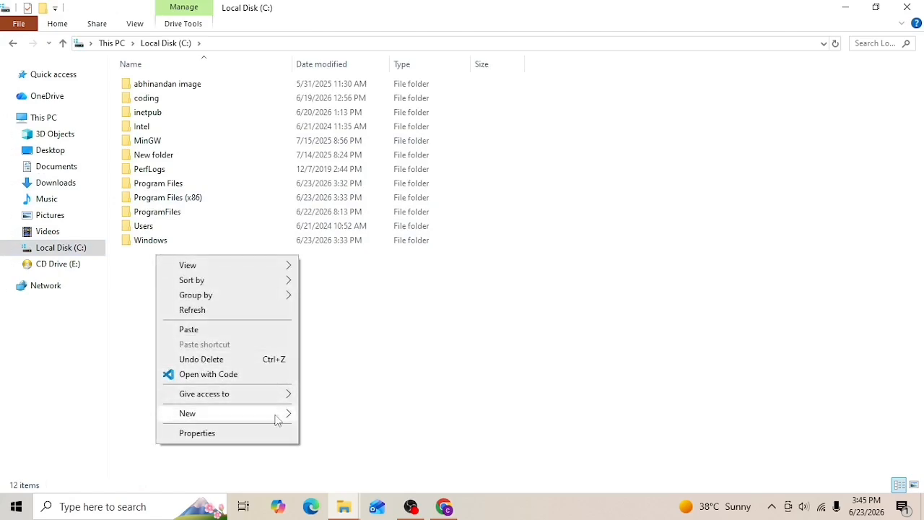
pyautogui.moveTo(278, 413)
pyautogui.click(321, 415)
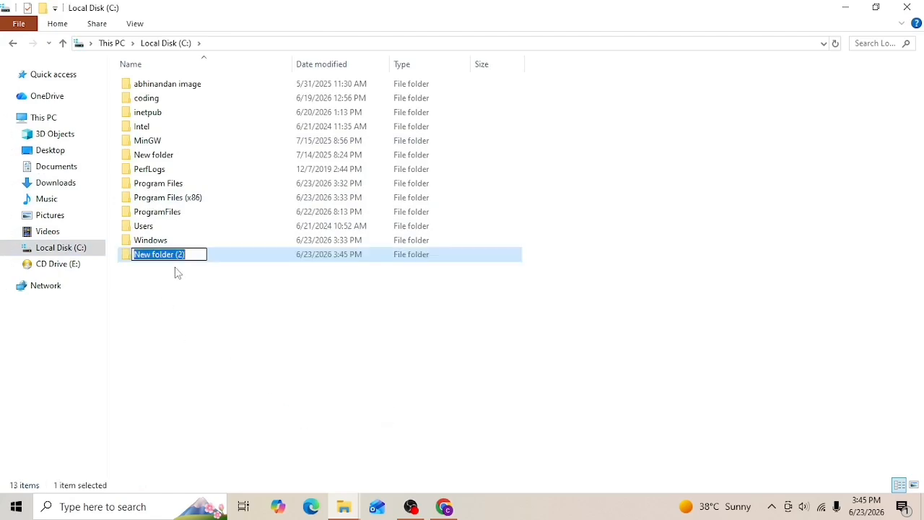
pyautogui.press('BackSpace')
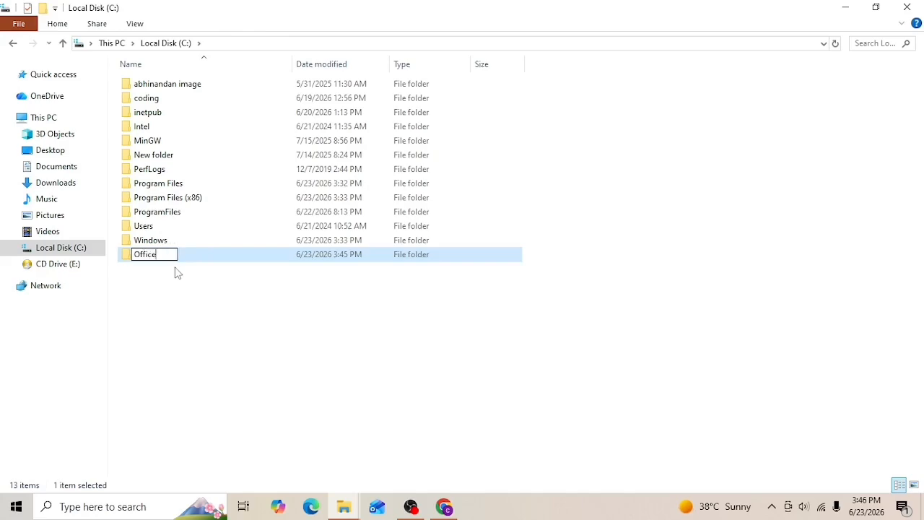
pyautogui.write('Office 2021')
pyautogui.press('Return')
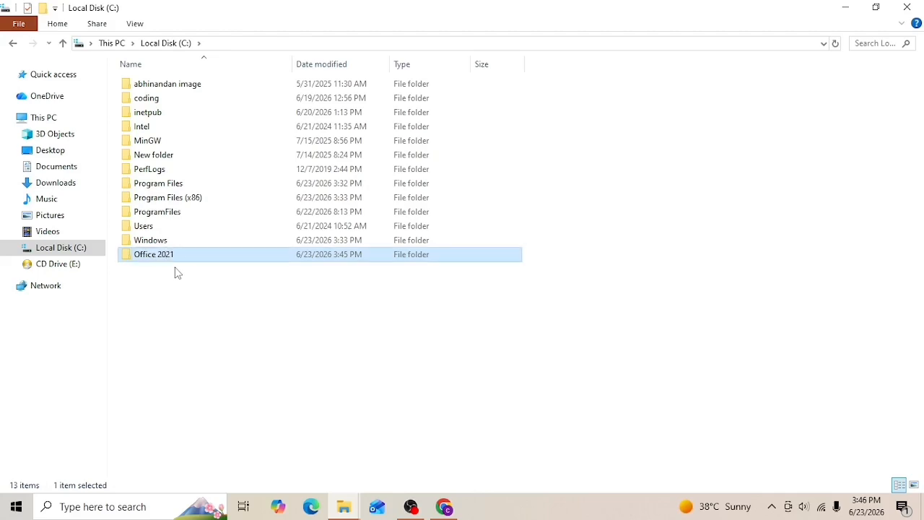
# - Paste the two cut files into the Office 2021 folder
pyautogui.doubleClick(153, 257)
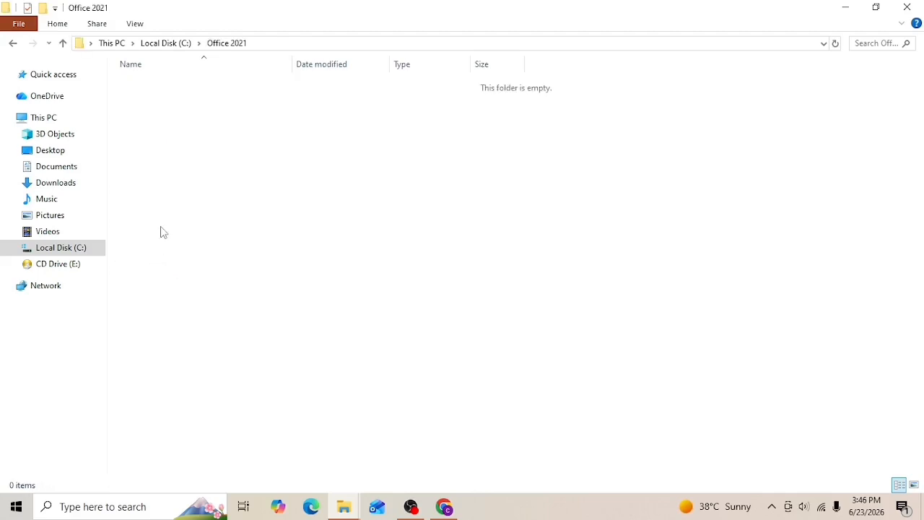
pyautogui.rightClick(190, 108)
pyautogui.click(220, 196)
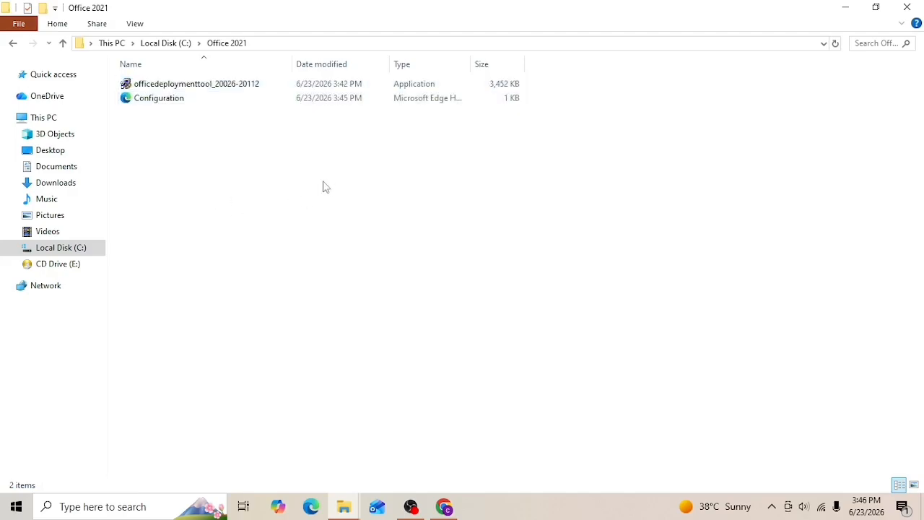
pyautogui.rightClick(243, 90)
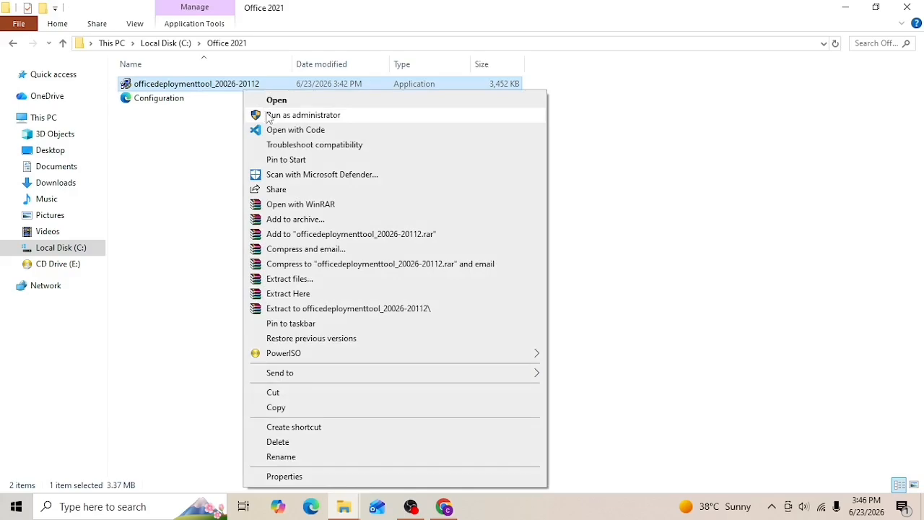
pyautogui.click(296, 115)
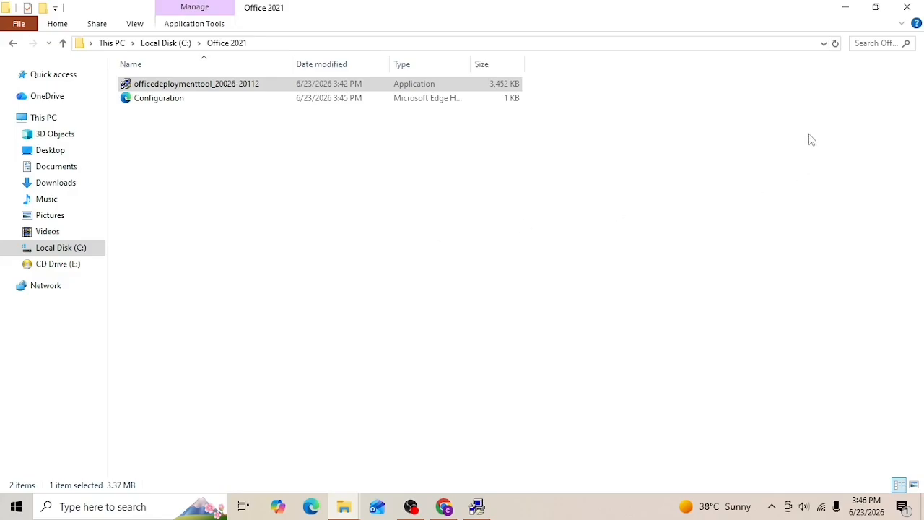
pyautogui.click(845, 7)
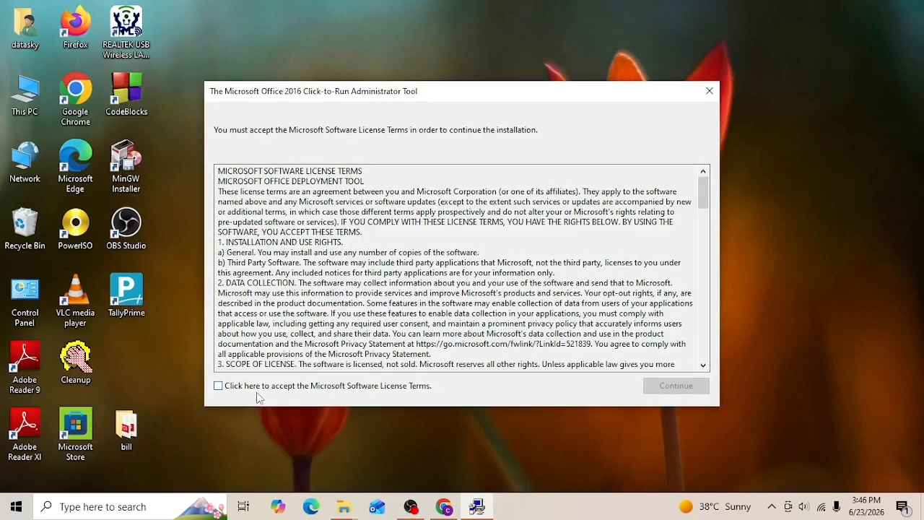
pyautogui.click(219, 387)
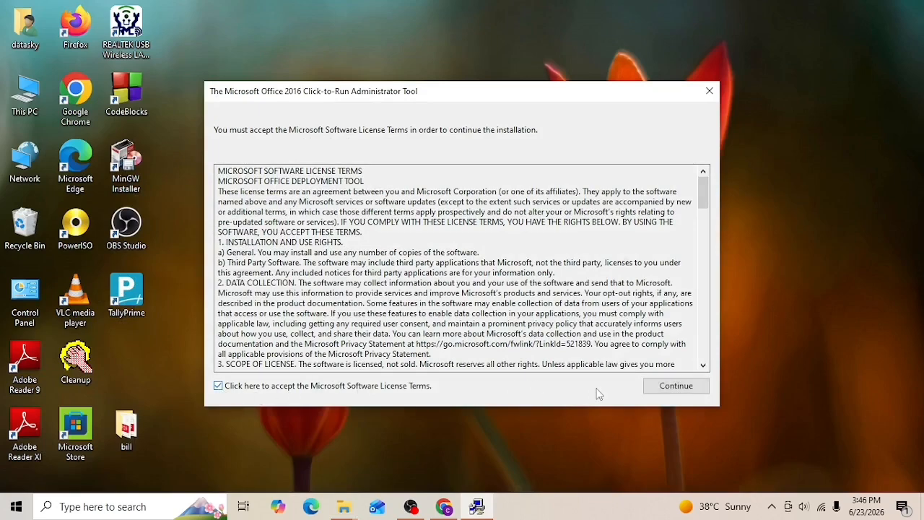
pyautogui.click(672, 385)
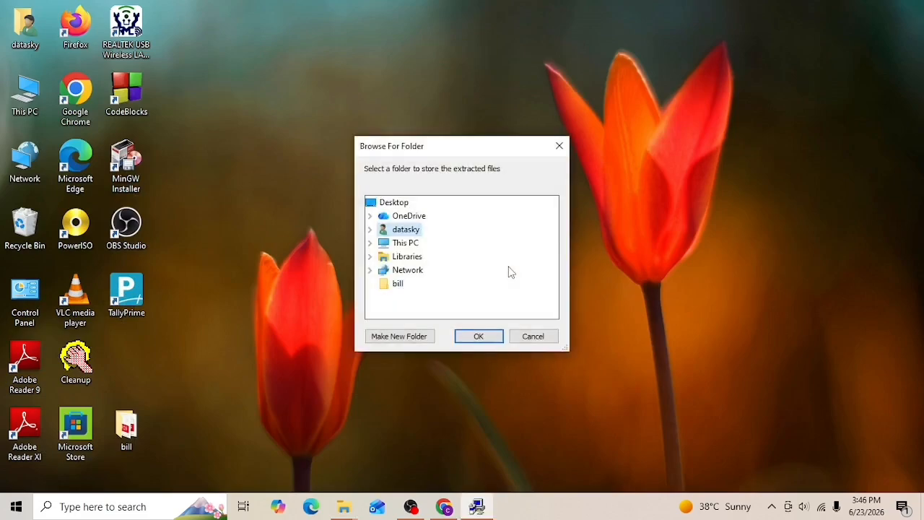
# - Extract the deployment tool files into the Office 2021 folder on Local Disk (C:) and dismiss the completion message
pyautogui.doubleClick(418, 247)
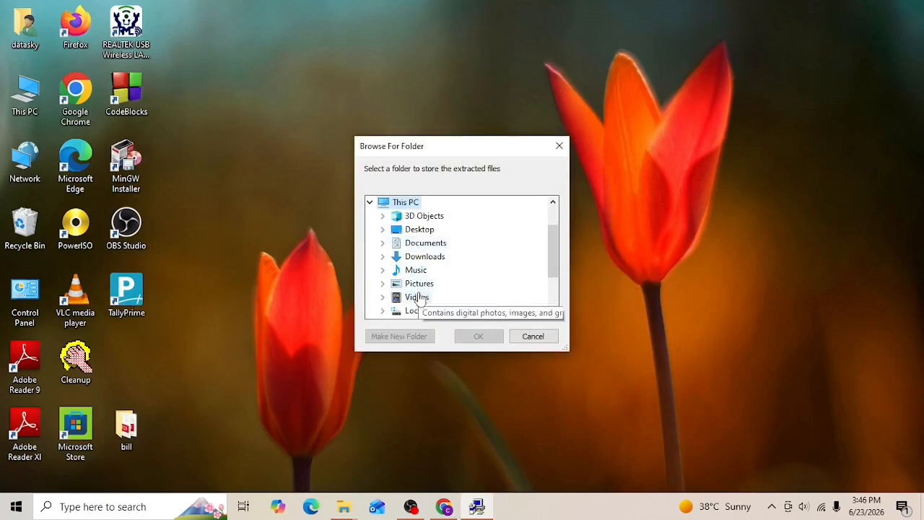
pyautogui.doubleClick(421, 311)
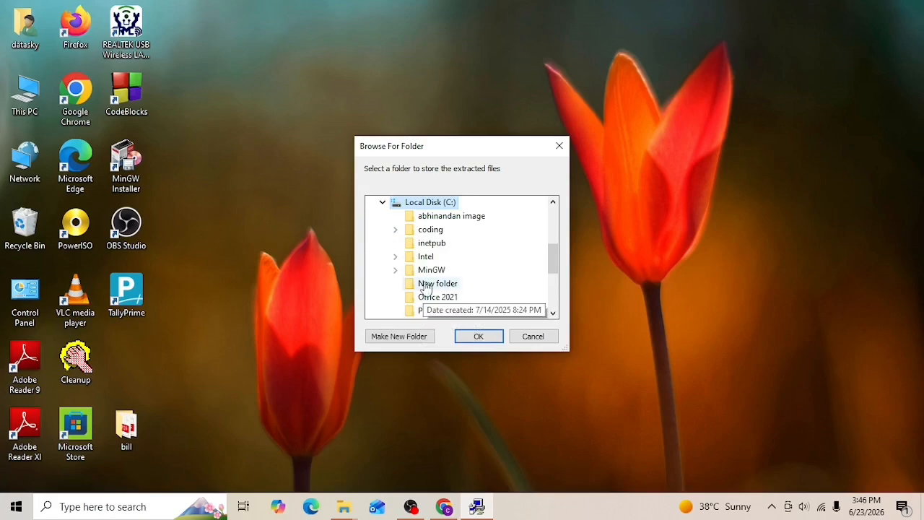
pyautogui.scroll(-1, 426, 273)
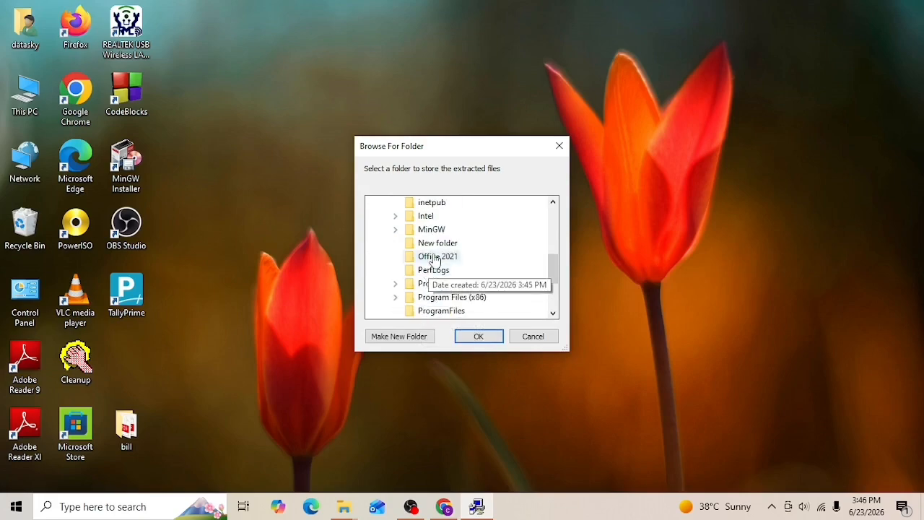
pyautogui.click(433, 257)
pyautogui.click(474, 335)
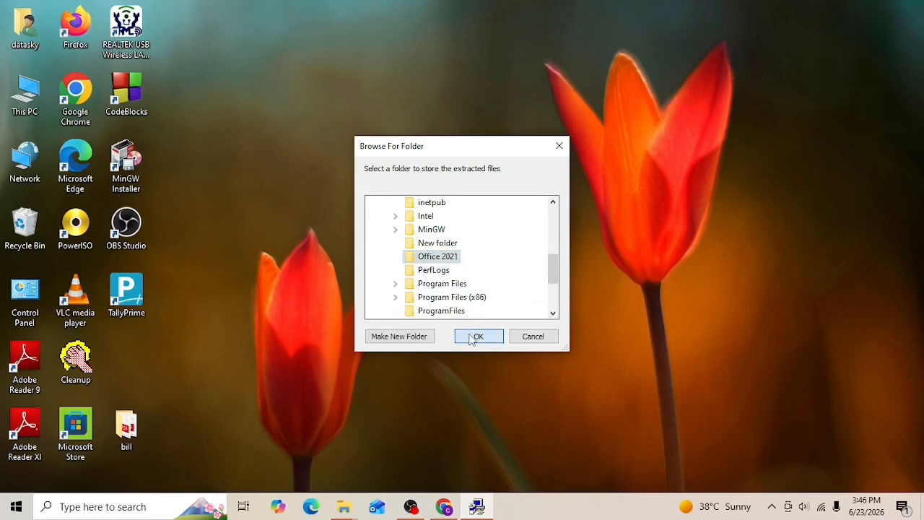
pyautogui.click(541, 296)
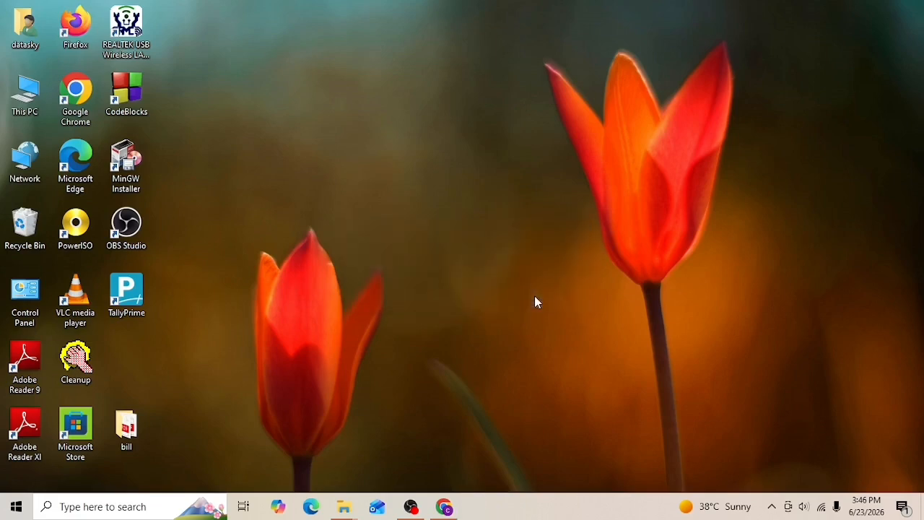
# - Bring up the Office 2021 folder window with the extracted files and clear the file selection
pyautogui.moveTo(339, 508)
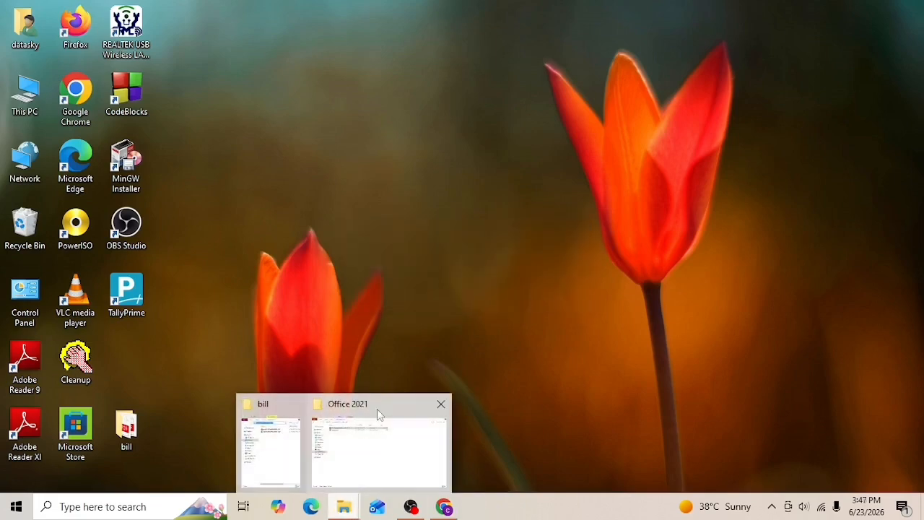
pyautogui.click(344, 457)
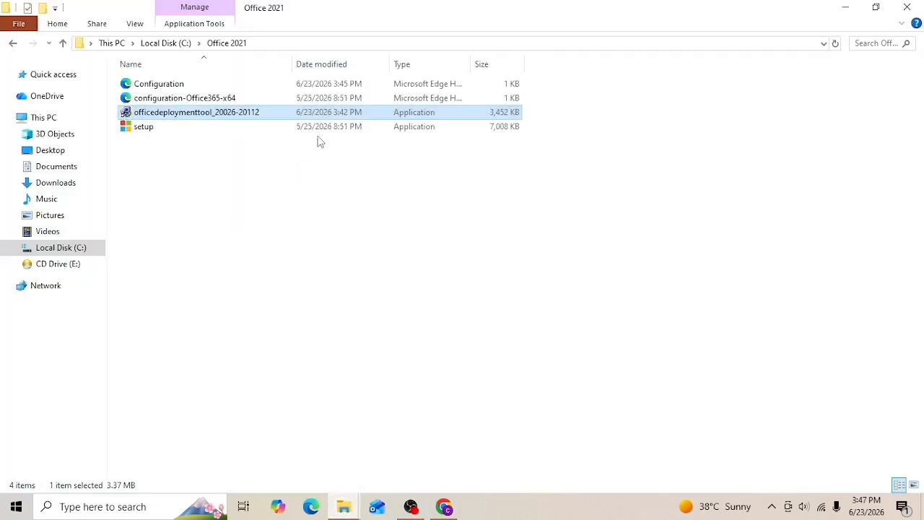
pyautogui.click(257, 176)
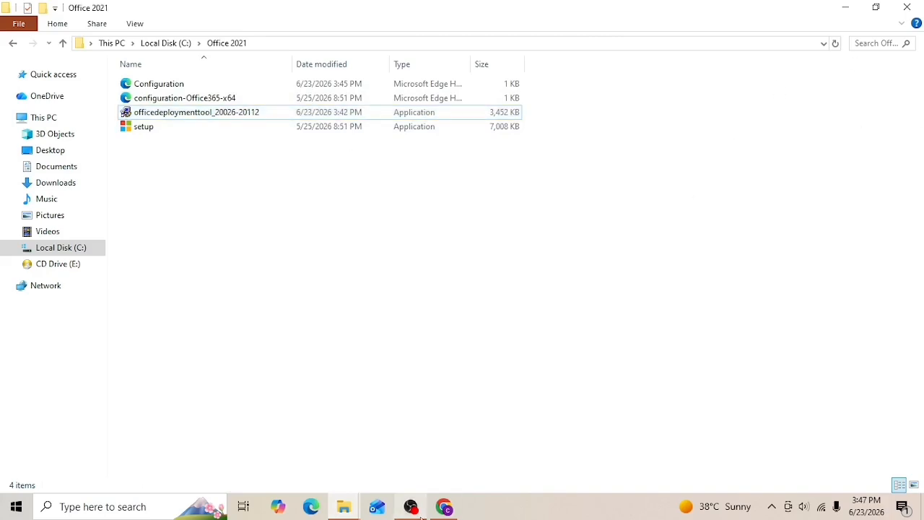
# - Open Command Prompt as administrator and place its window below the folder's file list
pyautogui.click(64, 506)
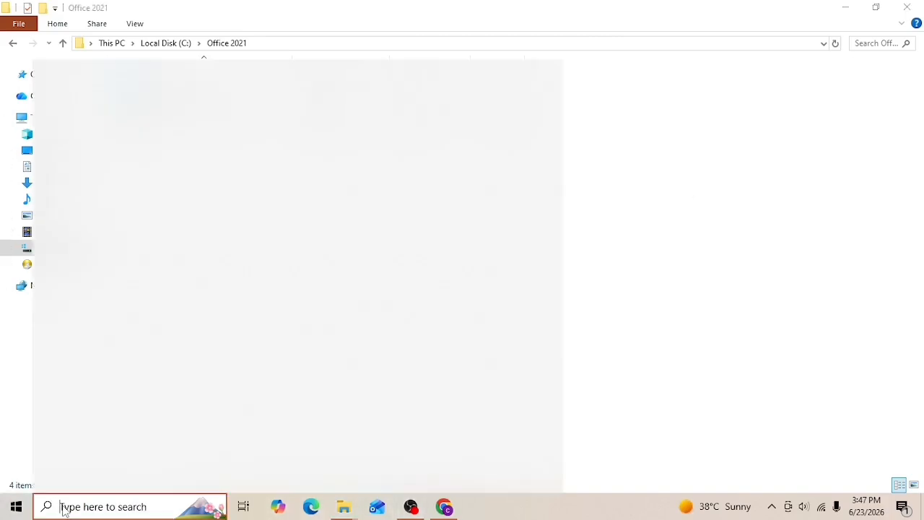
pyautogui.write('cmd')
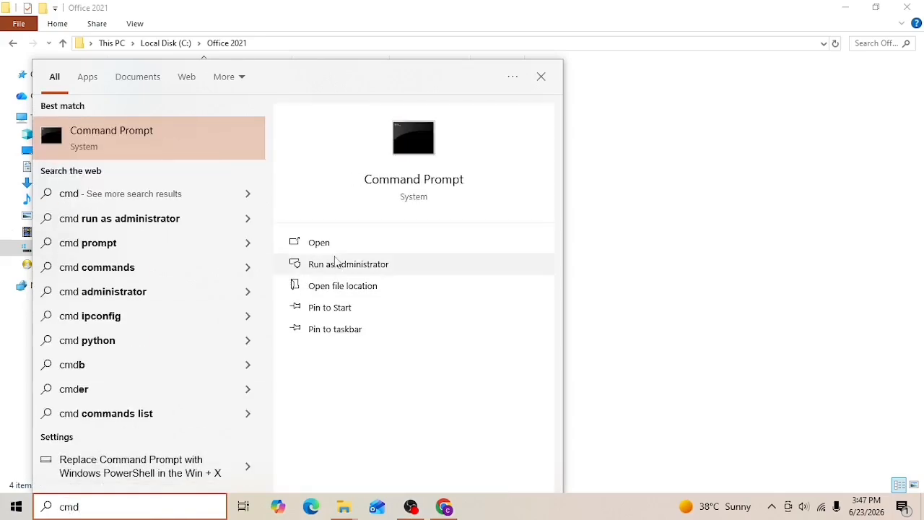
pyautogui.click(337, 264)
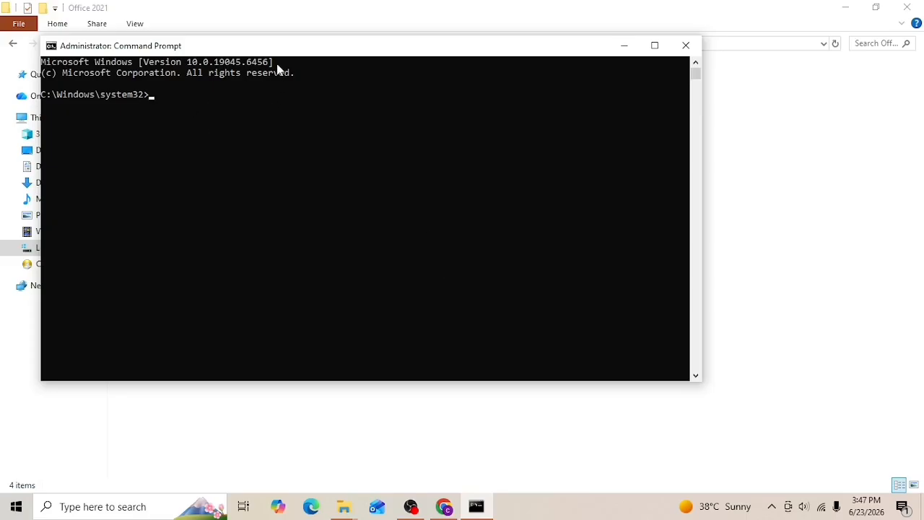
pyautogui.moveTo(294, 48); pyautogui.dragTo(323, 142)
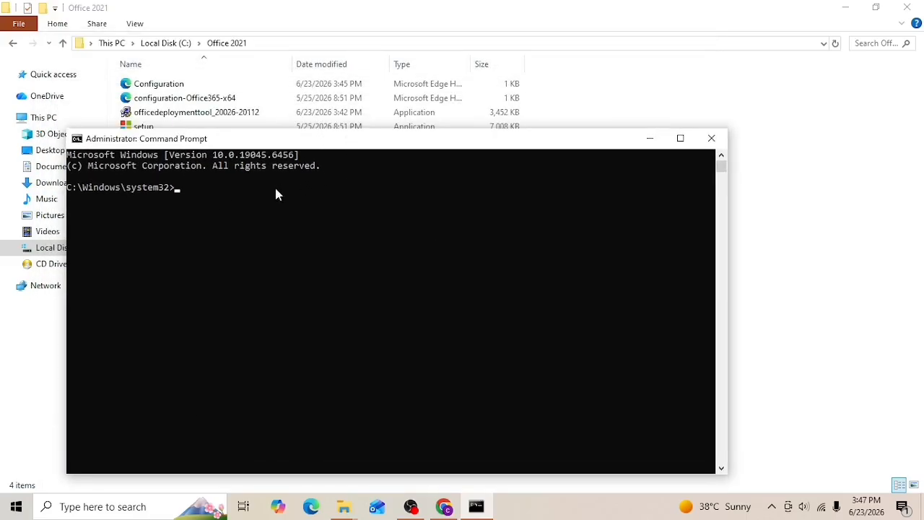
pyautogui.click(233, 187)
pyautogui.click(178, 186)
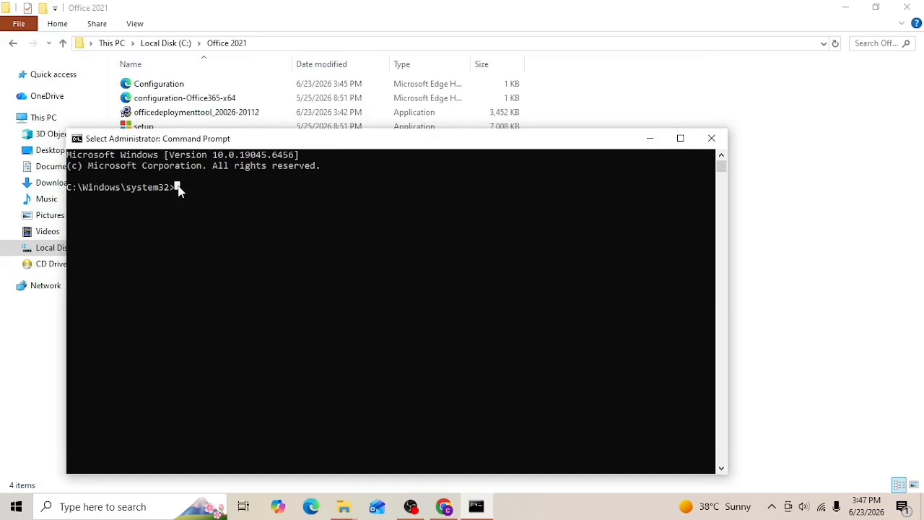
# - Copy the Office 2021 folder path from File Explorer and run cd C:\Office 2021 in Command Prompt
pyautogui.write('cd')
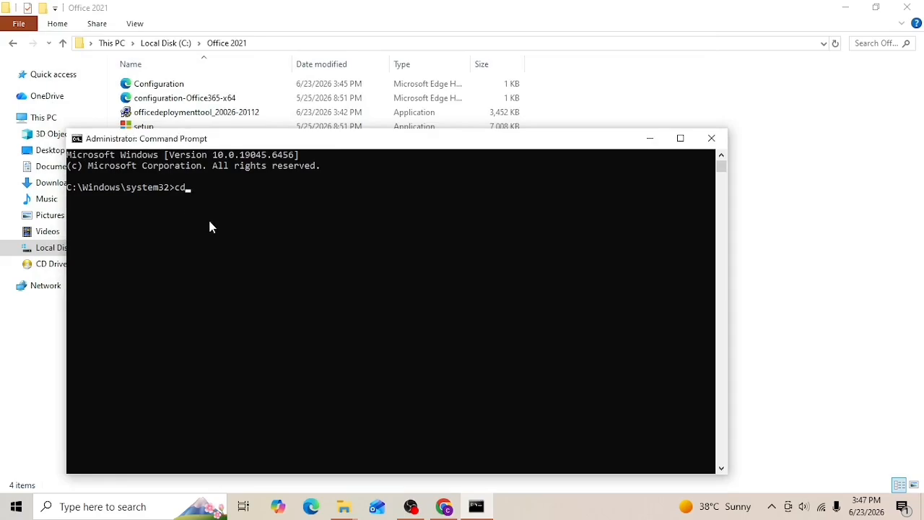
pyautogui.click(267, 45)
pyautogui.click(266, 41)
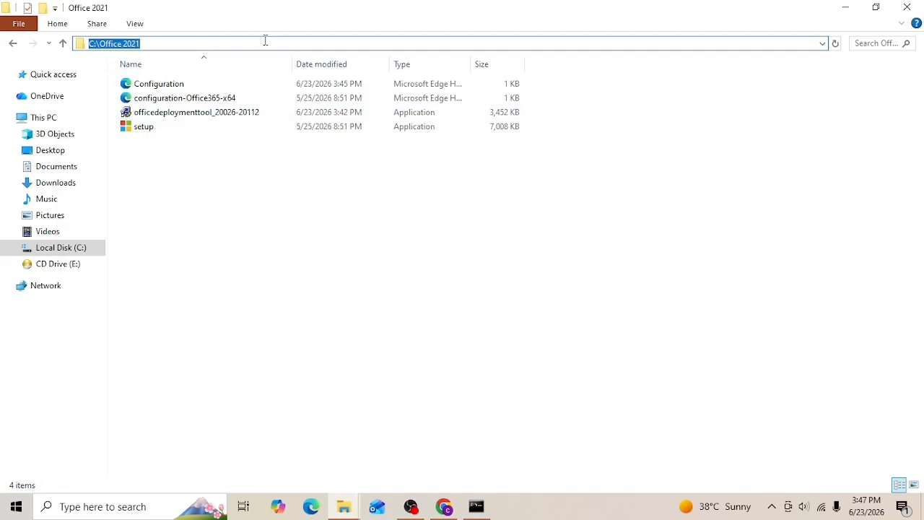
pyautogui.rightClick(265, 41)
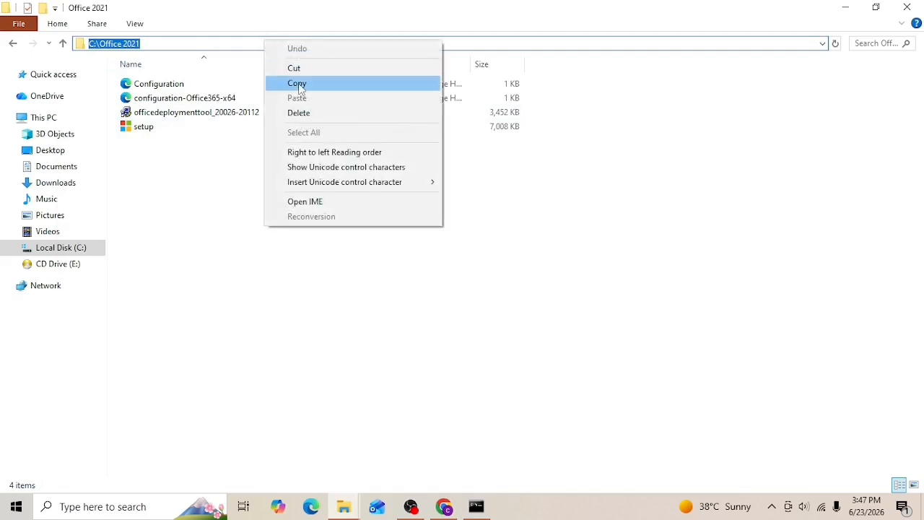
pyautogui.click(298, 84)
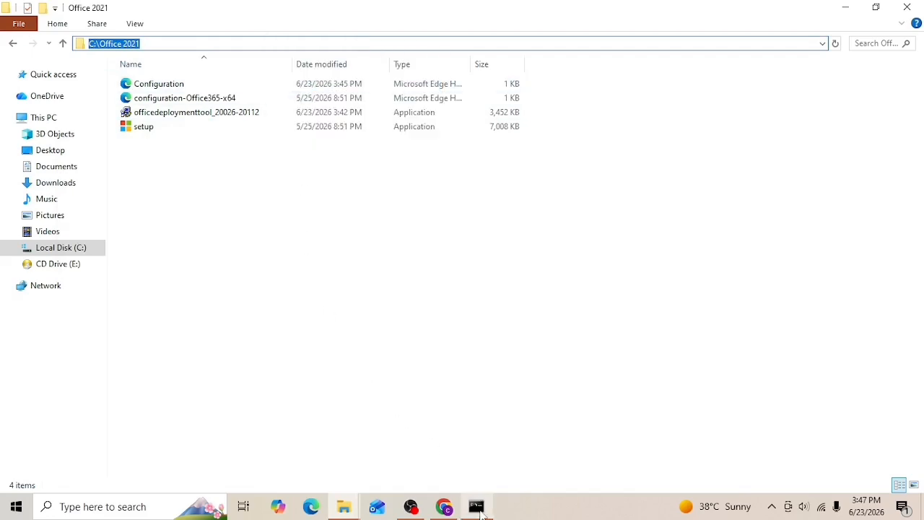
pyautogui.click(477, 506)
pyautogui.write('cd')
pyautogui.hotkey('ctrl', 'v')
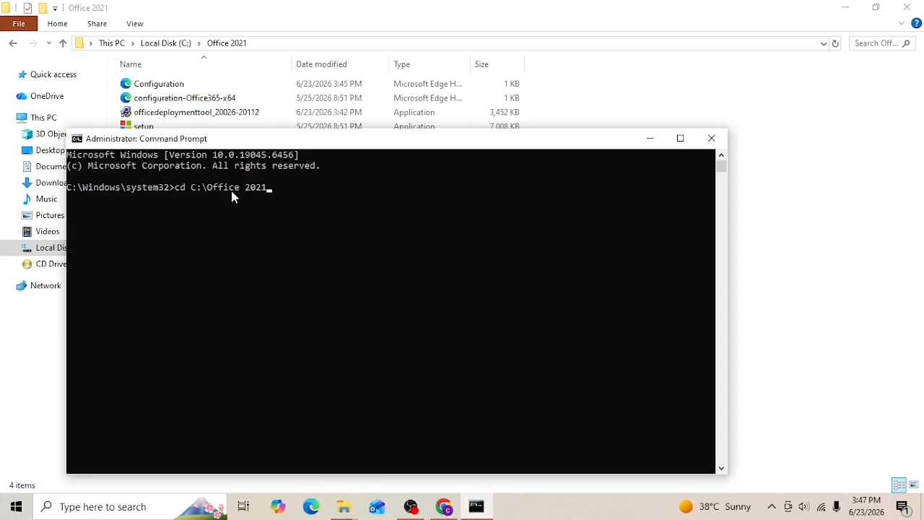
pyautogui.press('Return')
# - Switch to Chrome and search Google for "office deployment tool 2021" in a new tab
pyautogui.click(445, 507)
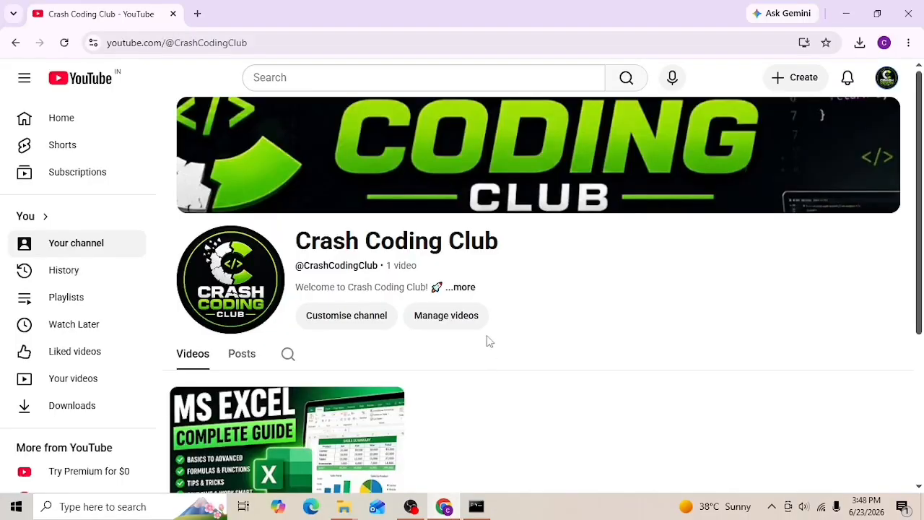
pyautogui.click(197, 14)
pyautogui.click(292, 250)
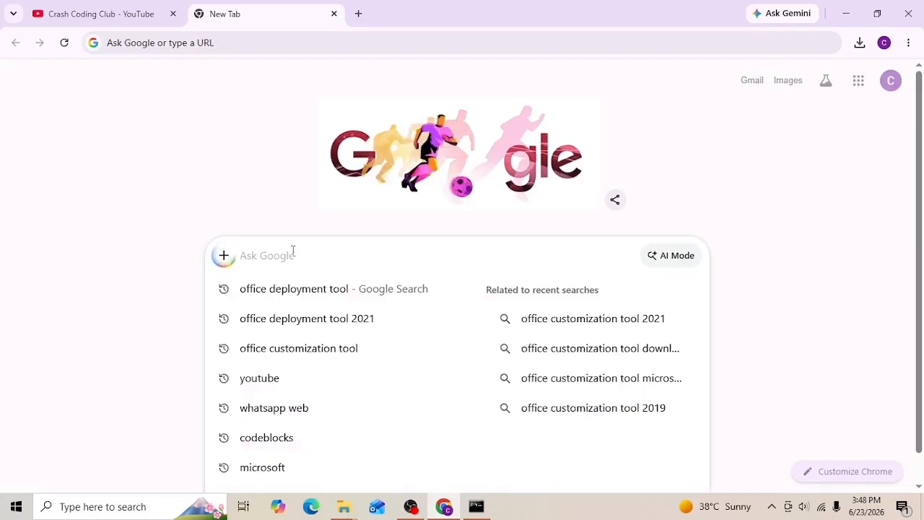
pyautogui.write('o')
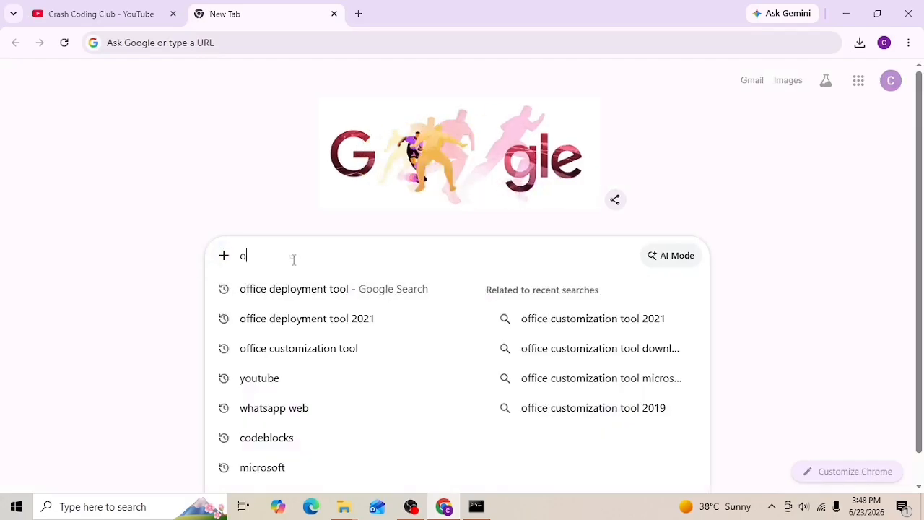
pyautogui.write('ffice')
pyautogui.press('BackSpace')
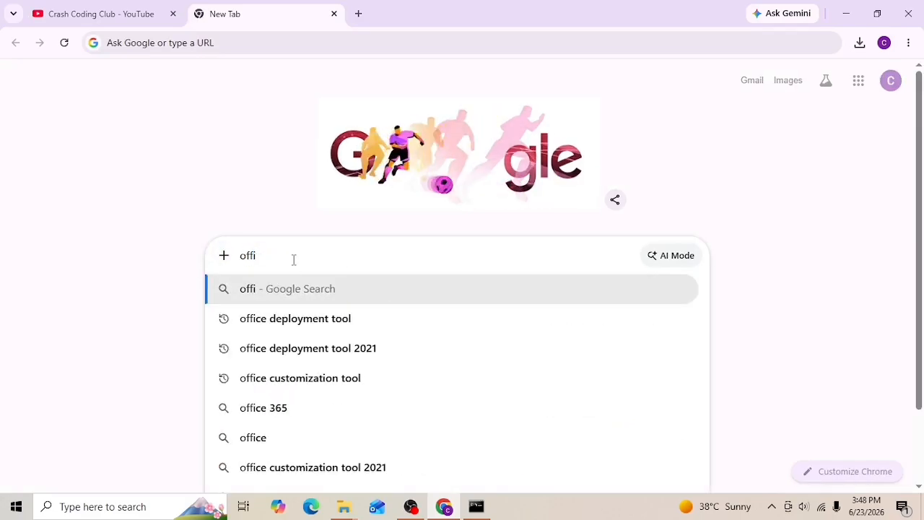
pyautogui.write('ce')
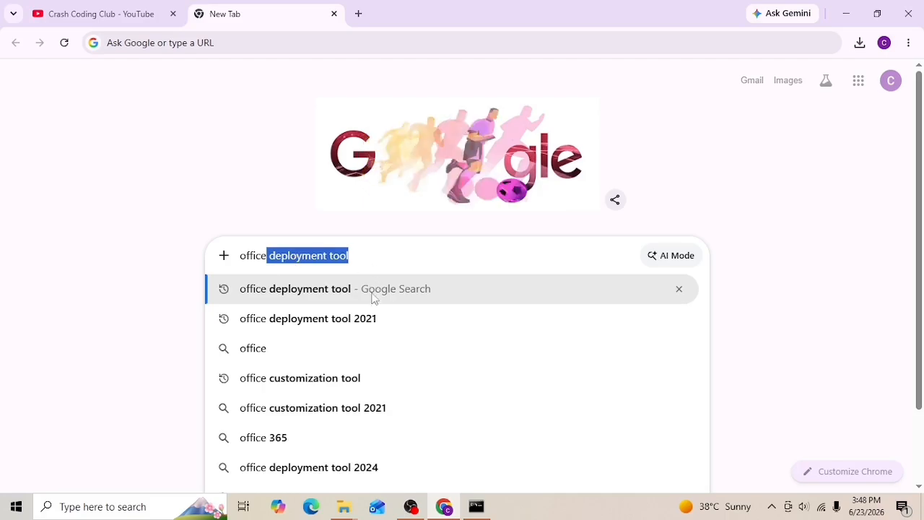
pyautogui.click(369, 319)
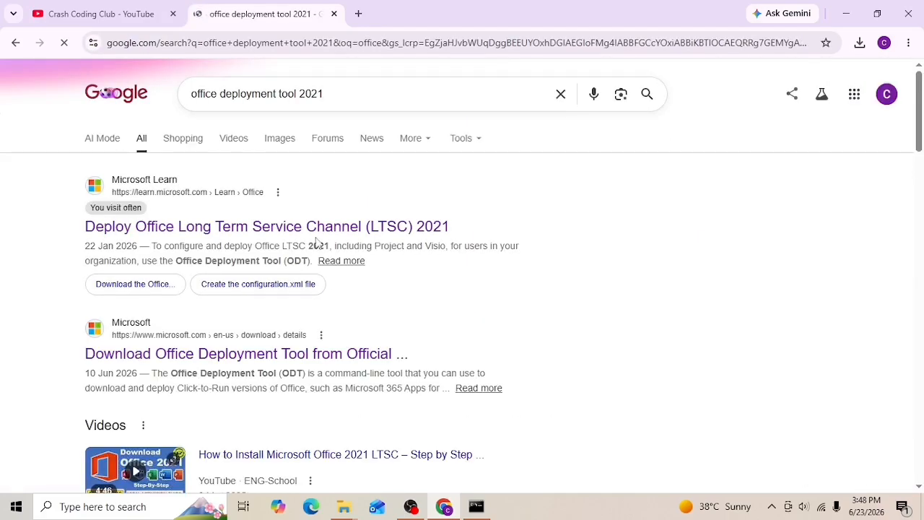
# - Copy the setup /configure configuration.xml command from Microsoft Learn's Deploy Office LTSC 2021 article and close the browser
pyautogui.click(318, 236)
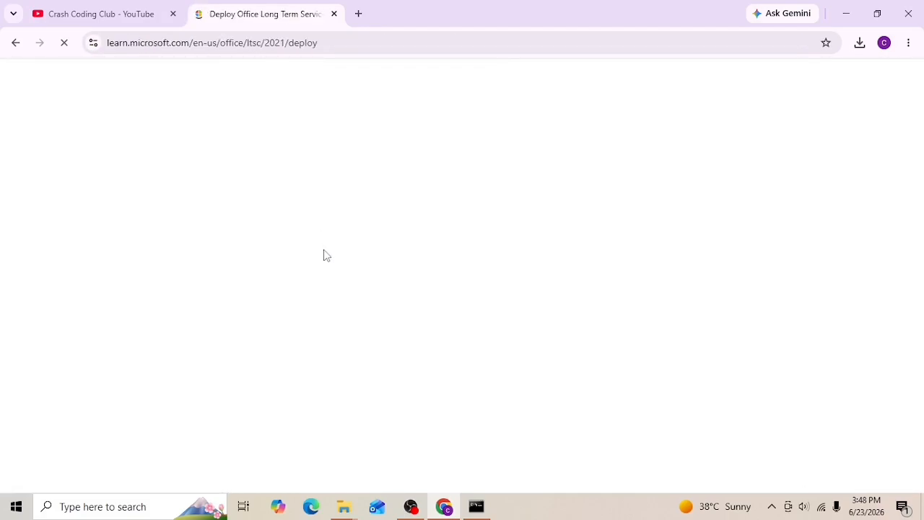
pyautogui.scroll(-7, 355, 266)
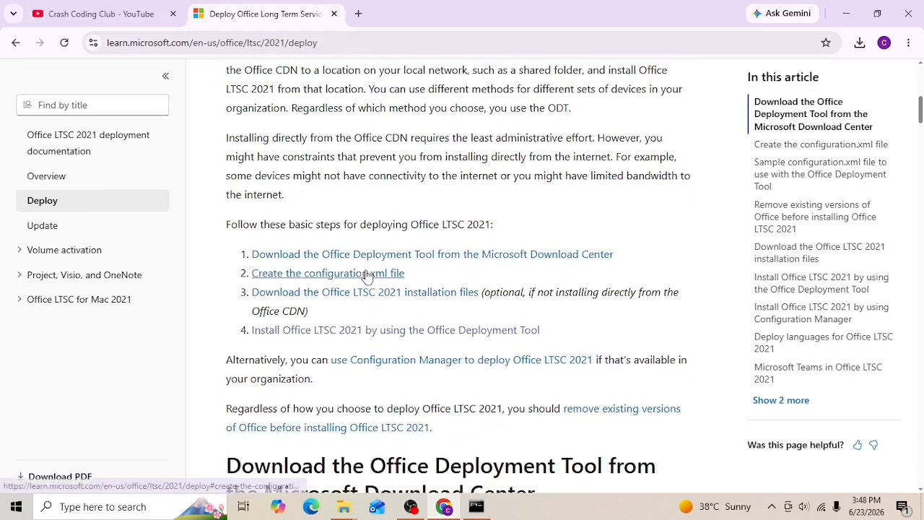
pyautogui.click(353, 331)
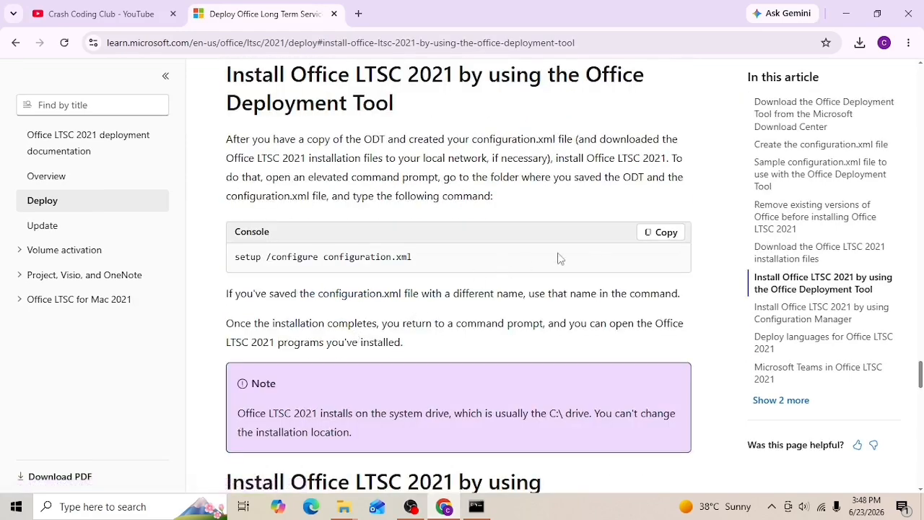
pyautogui.click(664, 232)
pyautogui.click(907, 13)
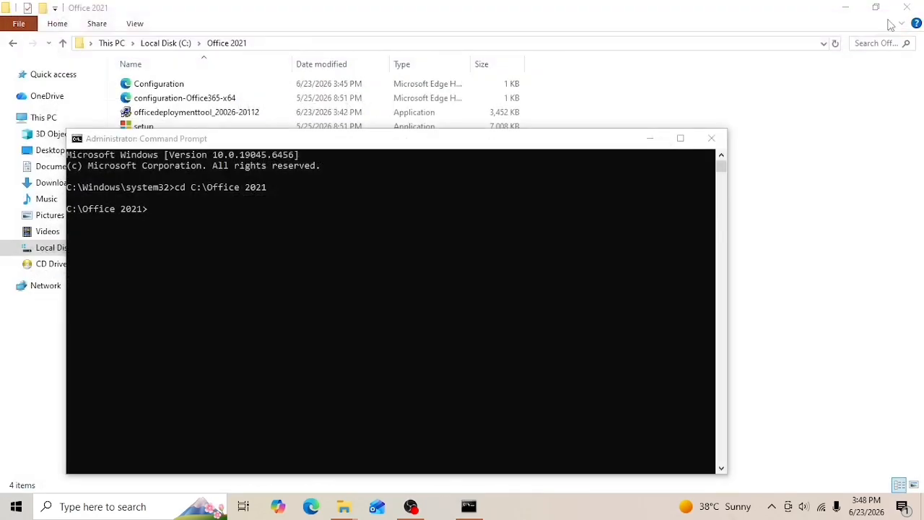
# - Run setup /configure configuration.xml in Command Prompt and close the Office installer once installation finishes
pyautogui.click(254, 220)
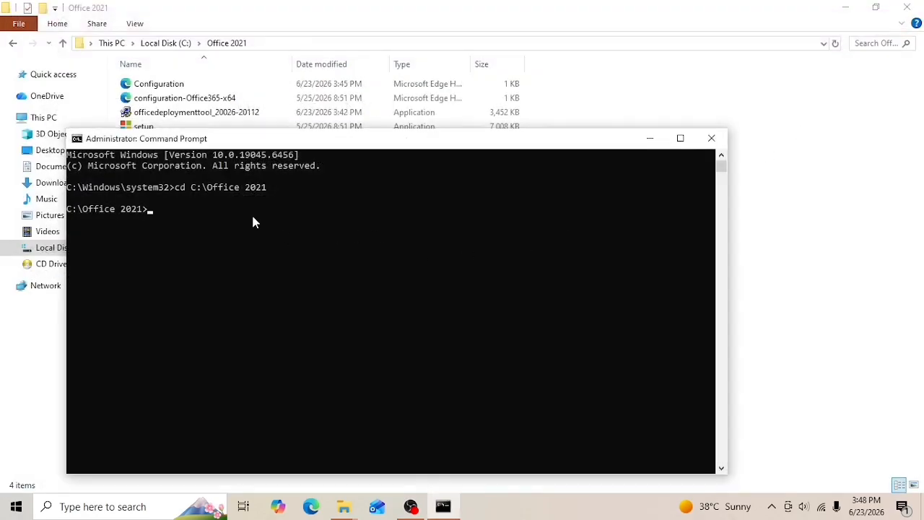
pyautogui.rightClick(209, 214)
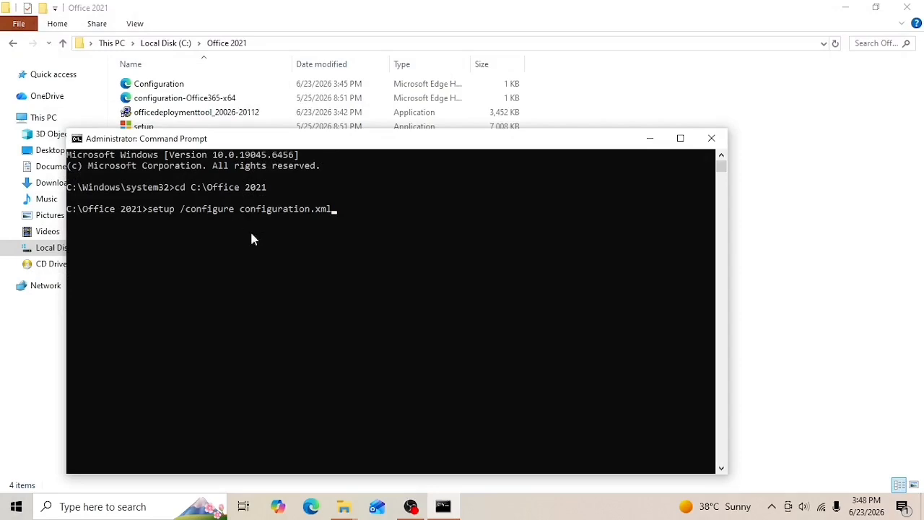
pyautogui.press('Return')
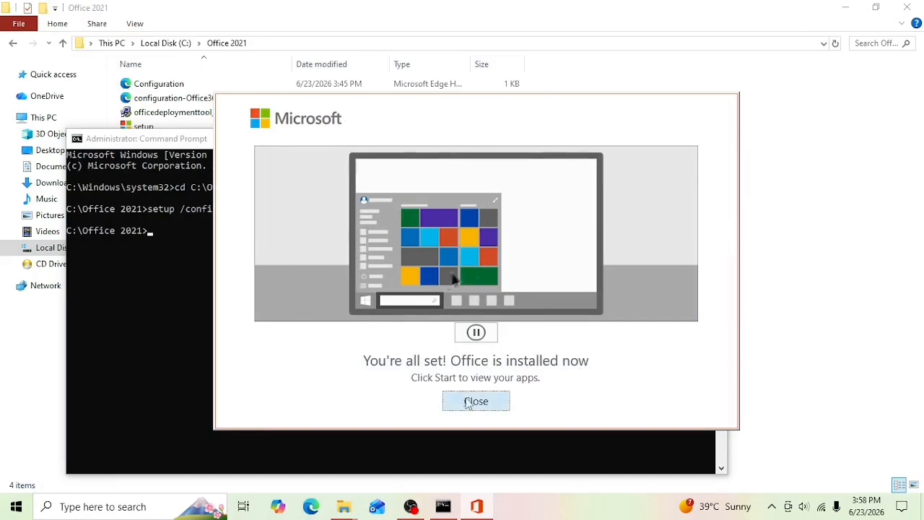
pyautogui.click(471, 402)
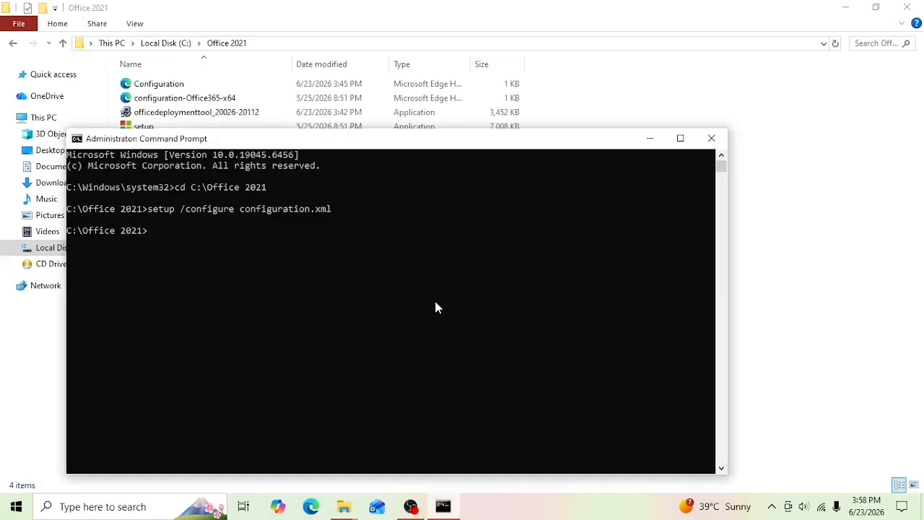
pyautogui.press('Return')
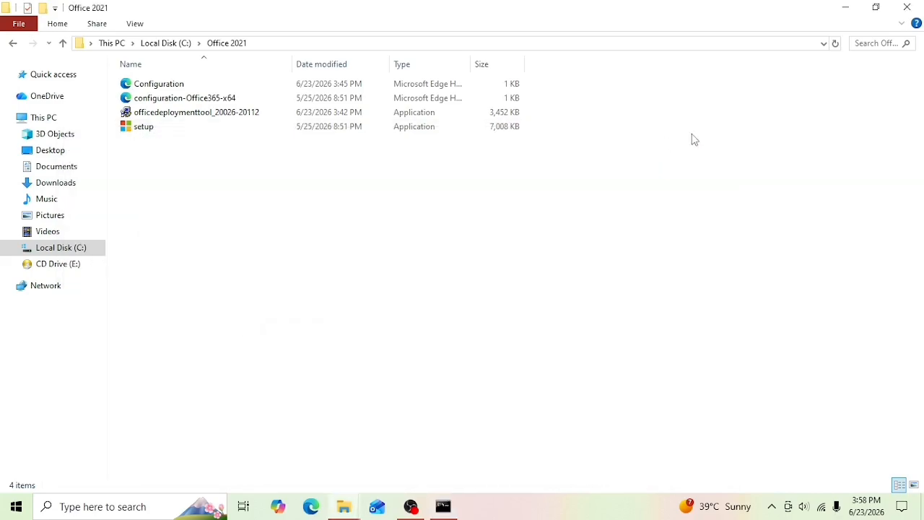
# - Minimize the Command Prompt and folder windows and check the Start menu for the newly installed Office apps
pyautogui.click(650, 138)
pyautogui.click(846, 7)
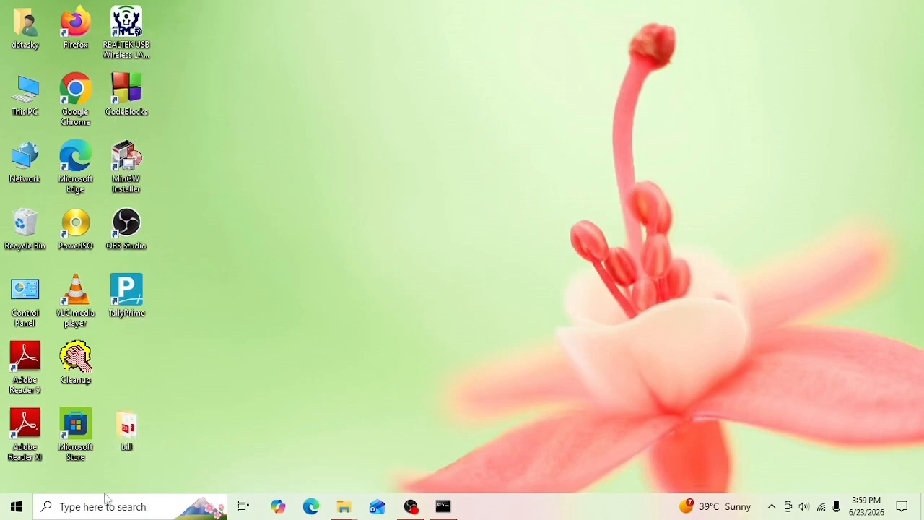
pyautogui.click(16, 509)
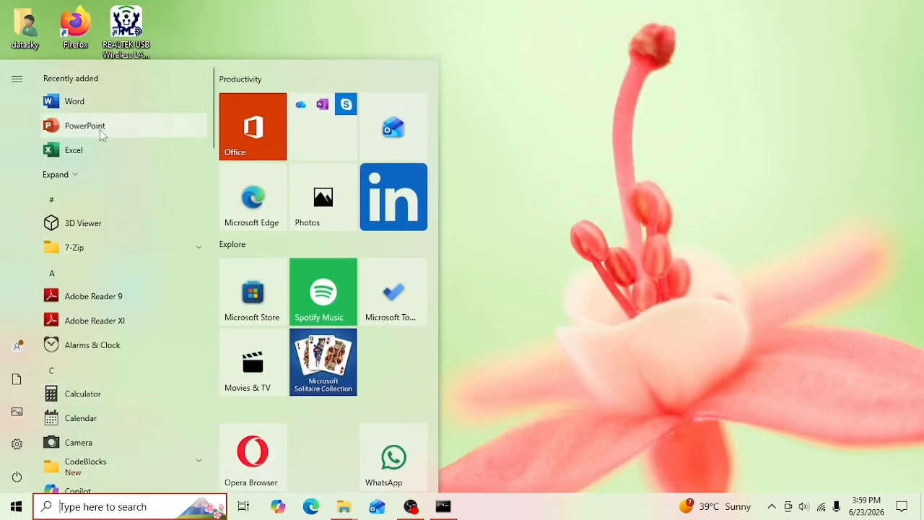
# - Open Word, accept the Office LTSC Professional Plus 2021 license agreement and create a blank document
pyautogui.click(96, 100)
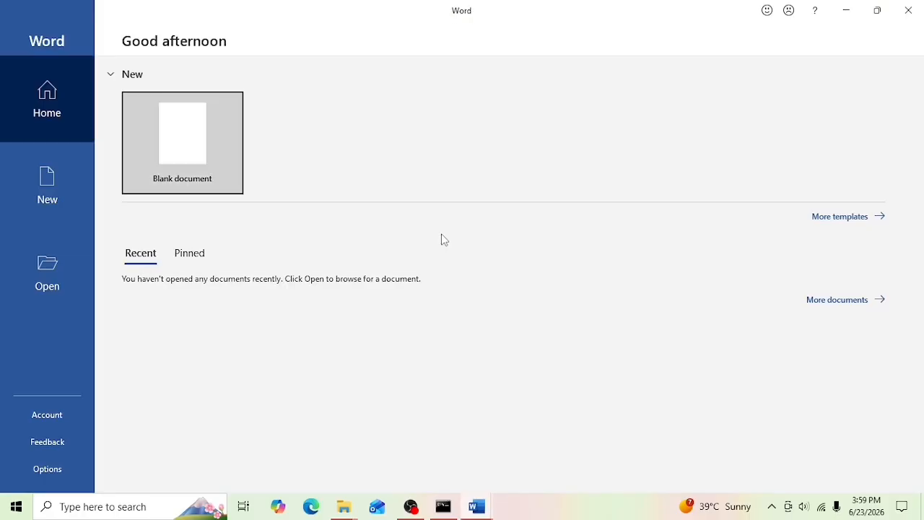
pyautogui.click(444, 367)
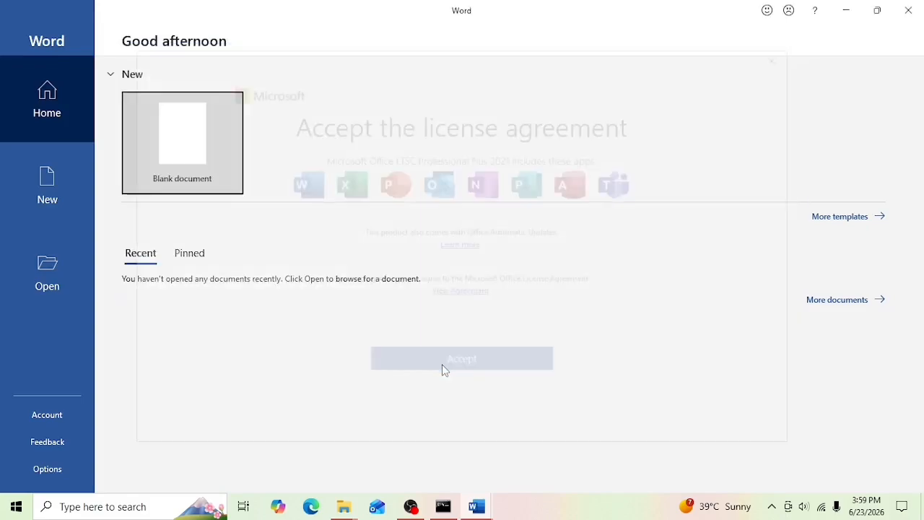
pyautogui.click(726, 409)
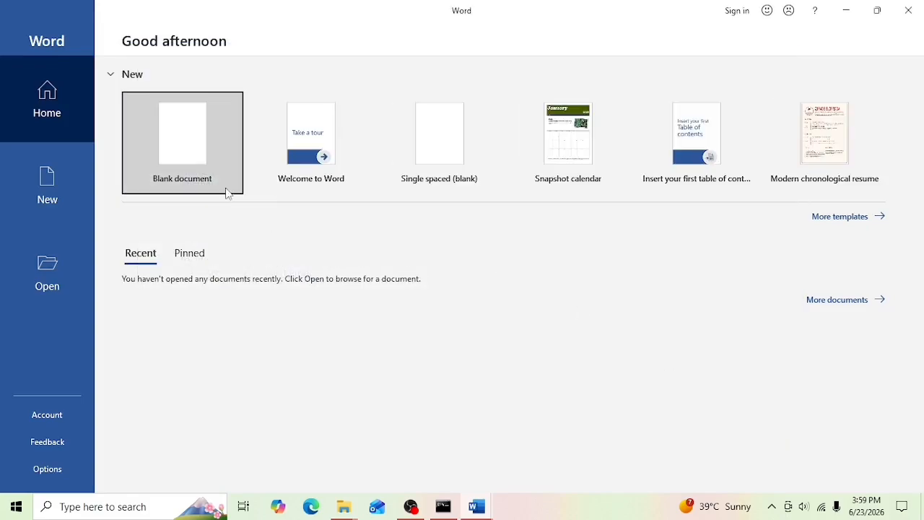
pyautogui.click(190, 158)
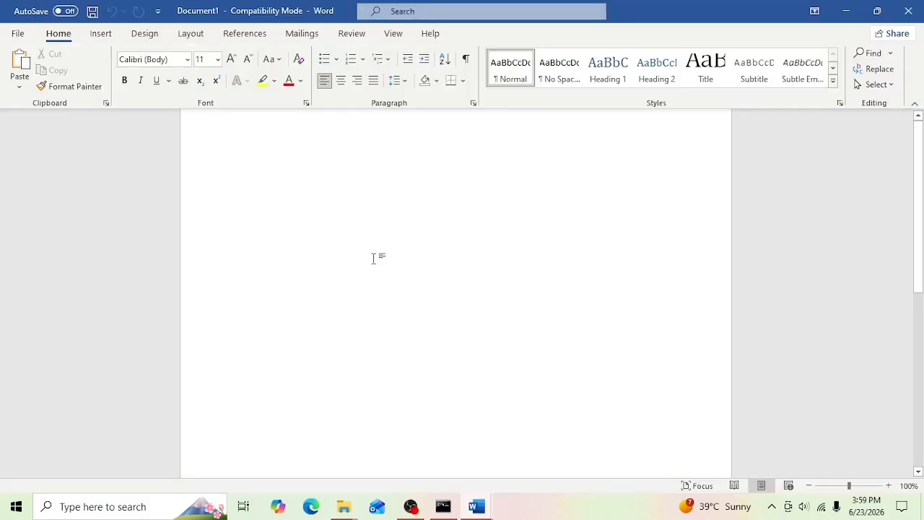
# - Enter "Please Subscribe" as the first line of the blank Word document
pyautogui.doubleClick(315, 206)
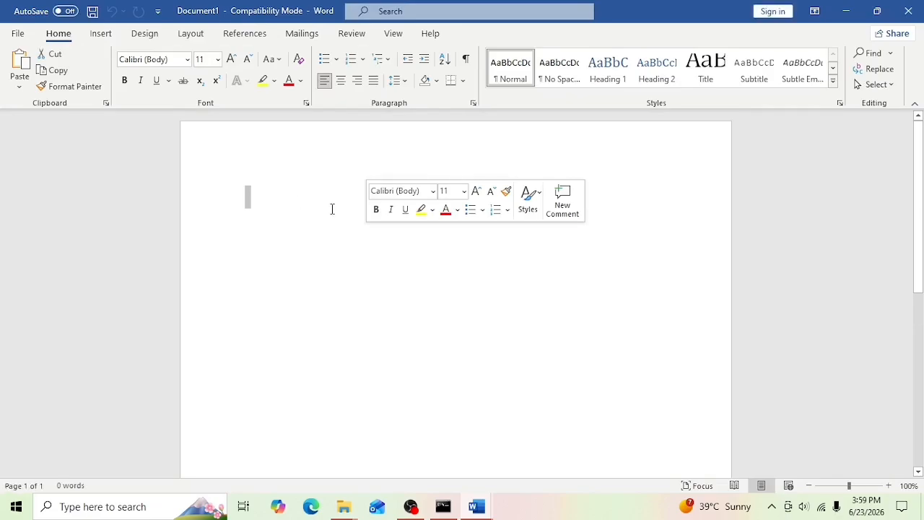
pyautogui.write('ple')
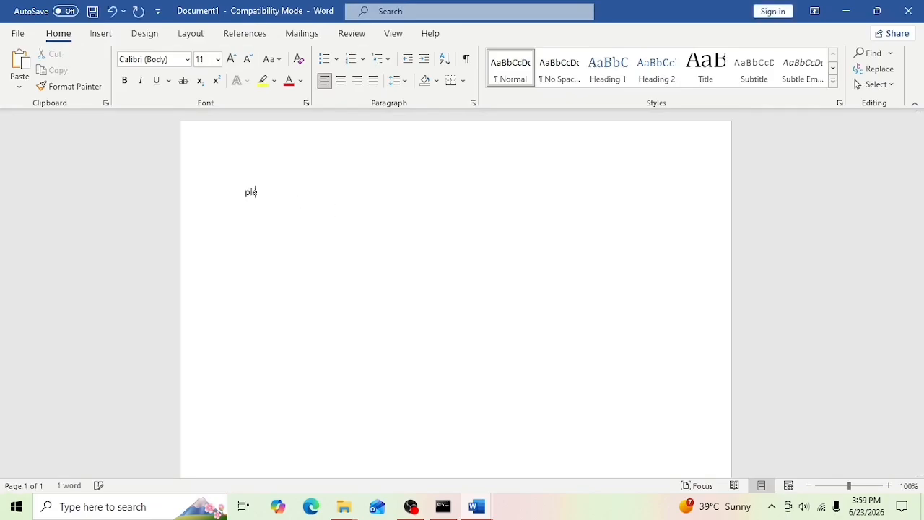
pyautogui.write('ase Subscribe')
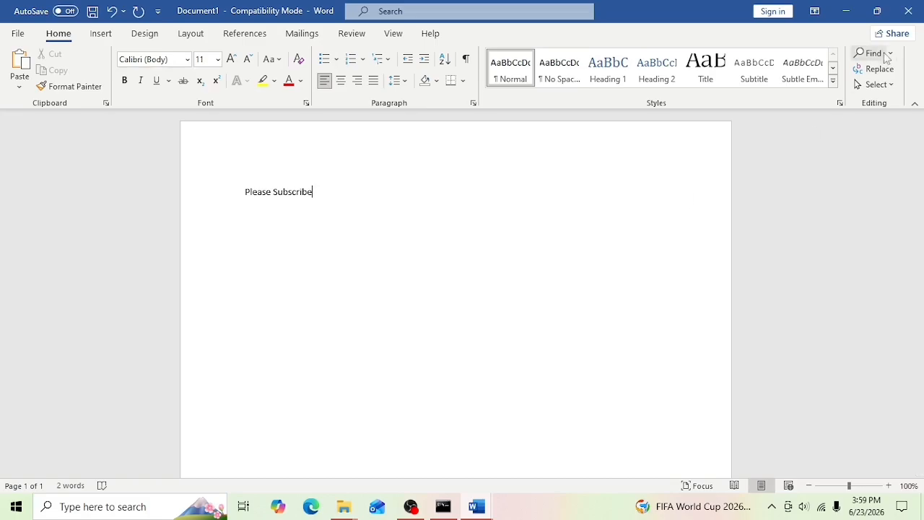
# - Minimize the Word document, accept the license agreement in the other Word window and minimize that window too
pyautogui.click(846, 9)
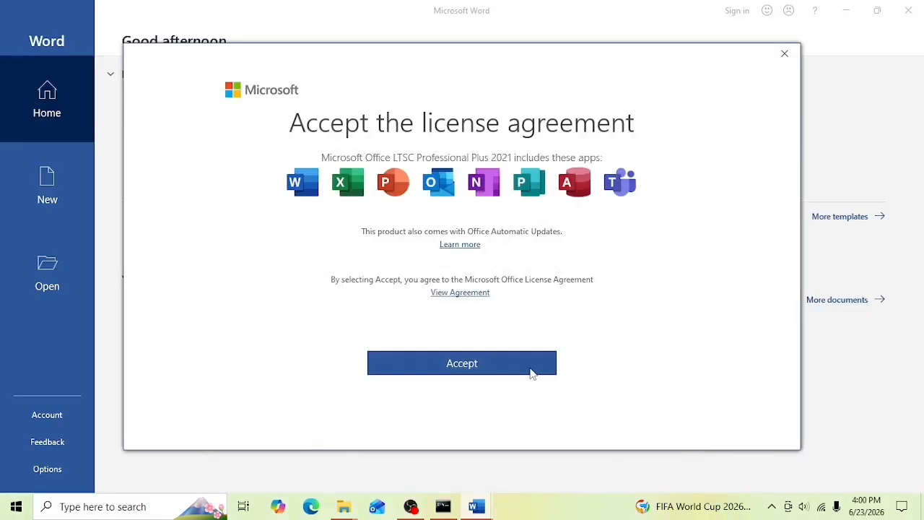
pyautogui.click(531, 372)
pyautogui.click(845, 10)
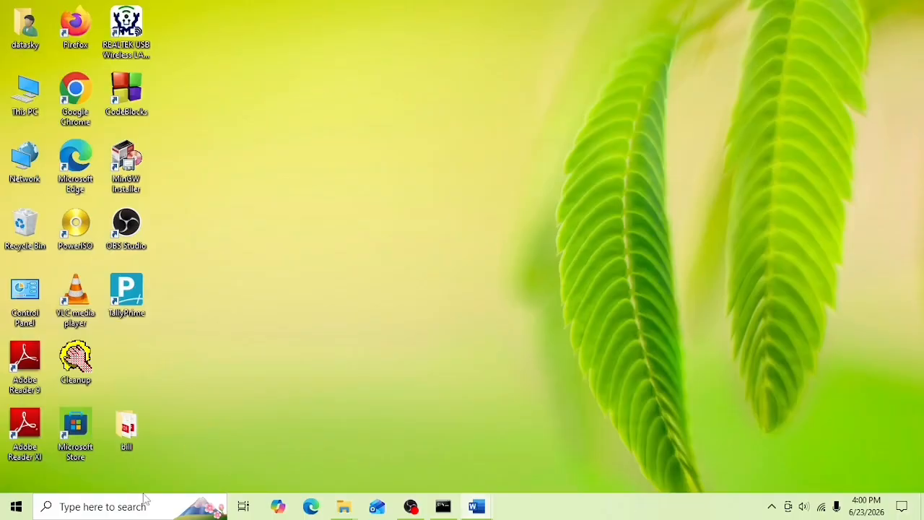
# - Open PowerPoint from the recently added apps and create a blank presentation
pyautogui.click(100, 511)
pyautogui.click(633, 7)
pyautogui.click(16, 507)
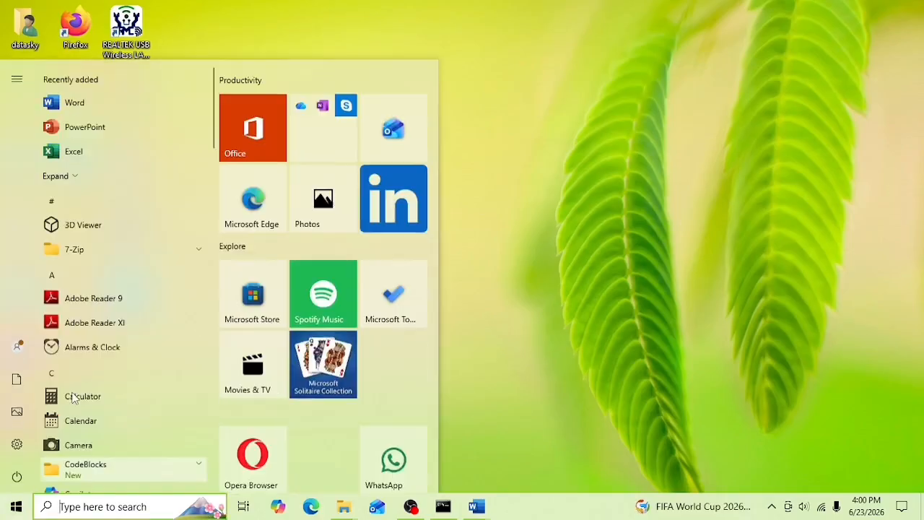
pyautogui.click(84, 127)
pyautogui.click(195, 137)
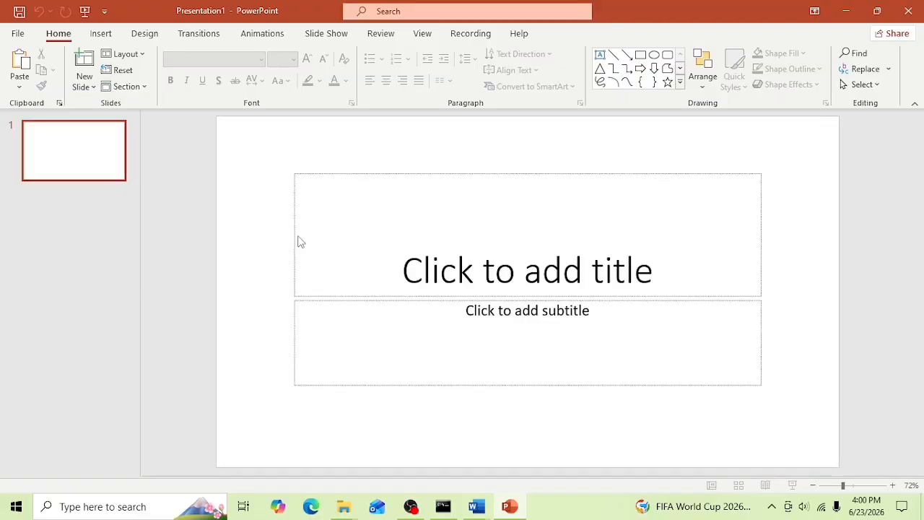
# - Enter "Subscribe" as the title of the first slide and minimize PowerPoint
pyautogui.click(367, 279)
pyautogui.write('Subscribe')
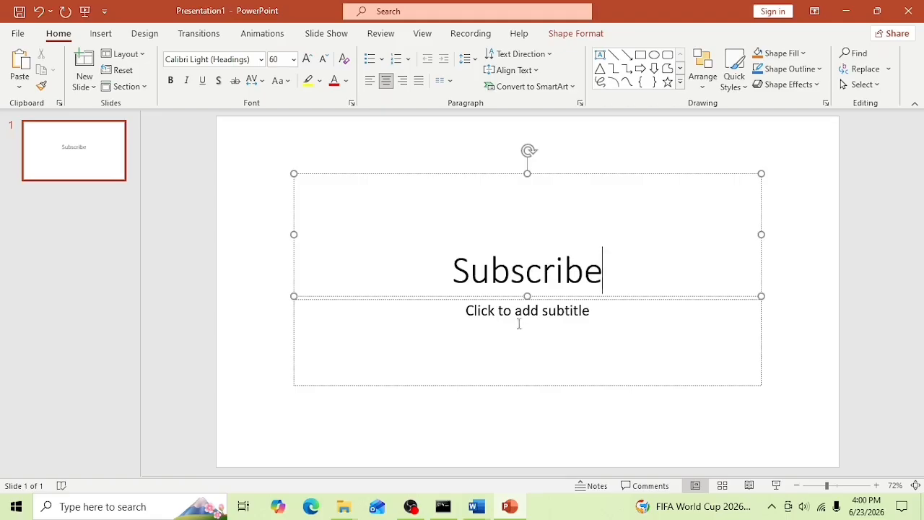
pyautogui.click(845, 11)
# - Open Excel, create a blank workbook and enter "Please" in cell A1
pyautogui.press('super')
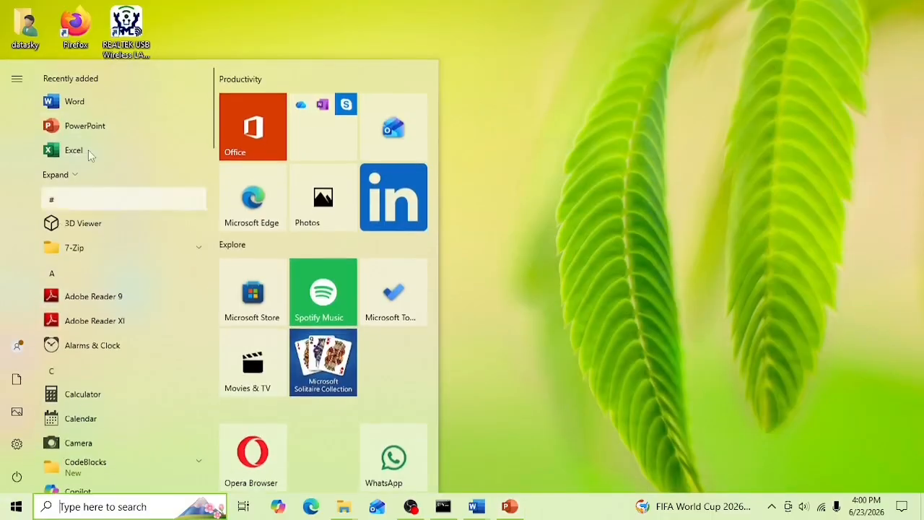
pyautogui.click(93, 158)
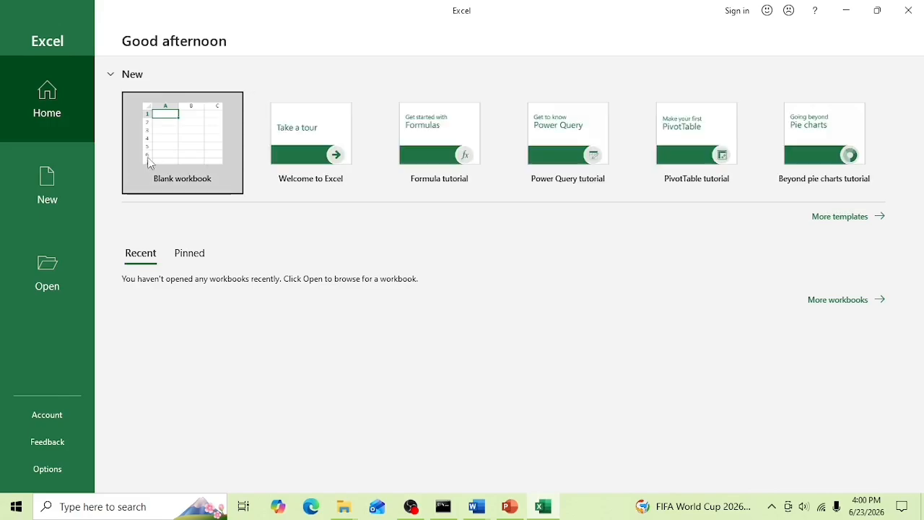
pyautogui.click(168, 157)
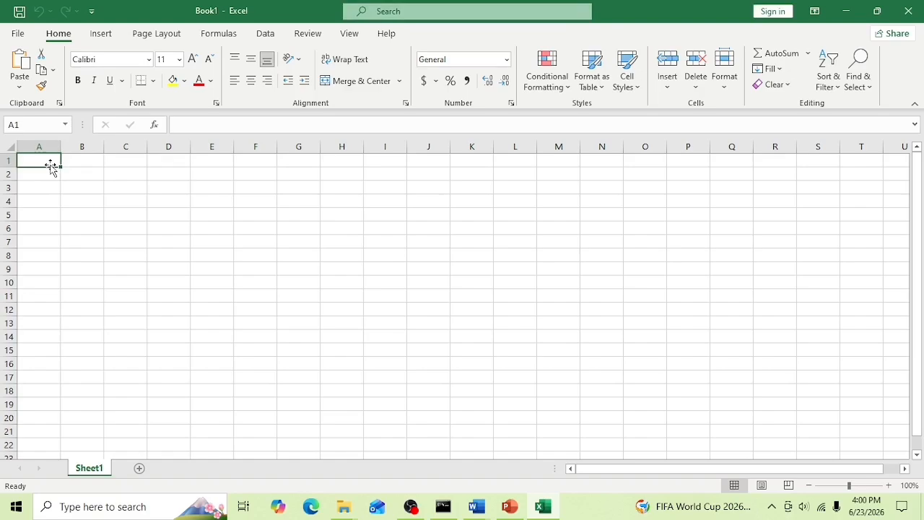
pyautogui.write('Please')
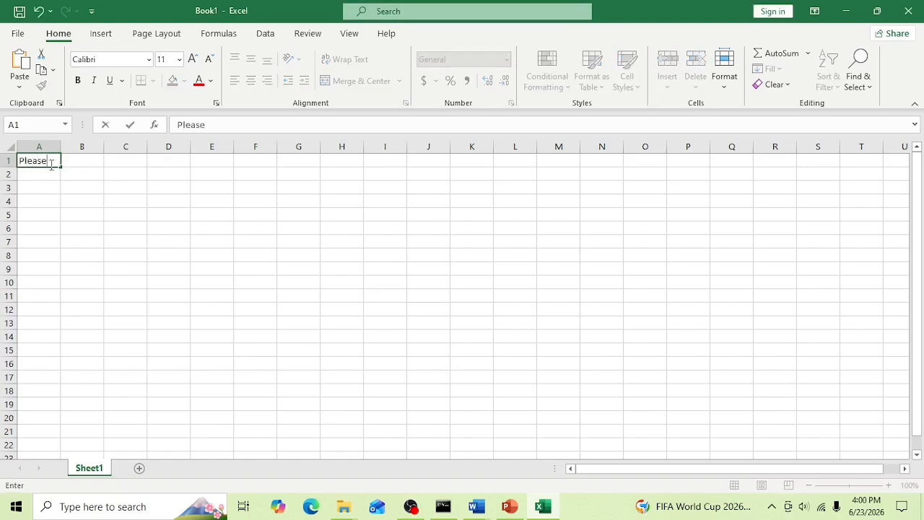